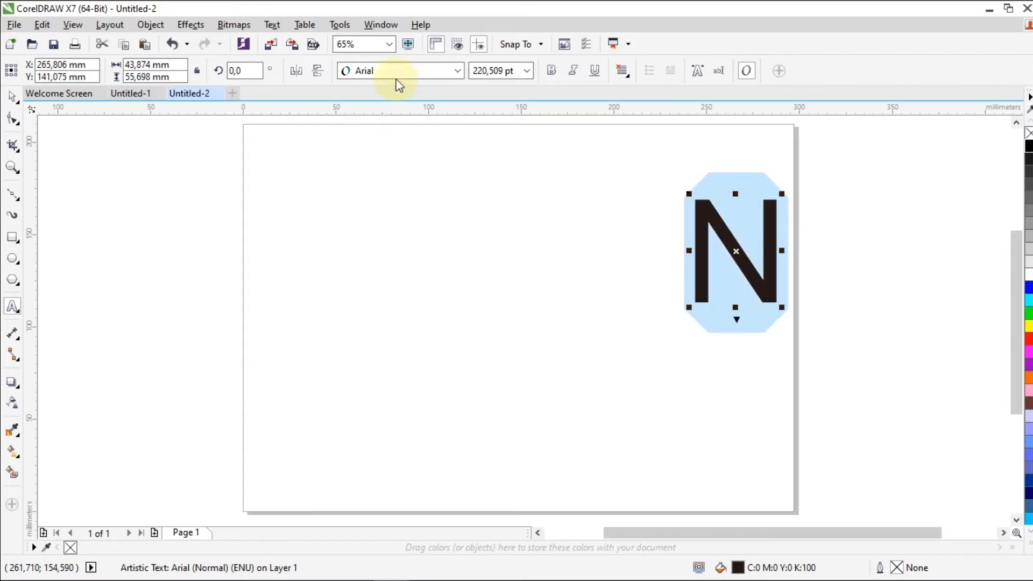
Step: Set the letter N in Roboto Black, enlarge it to about 86 × 103 mm and move it to the page's centre
left_click(451, 70)
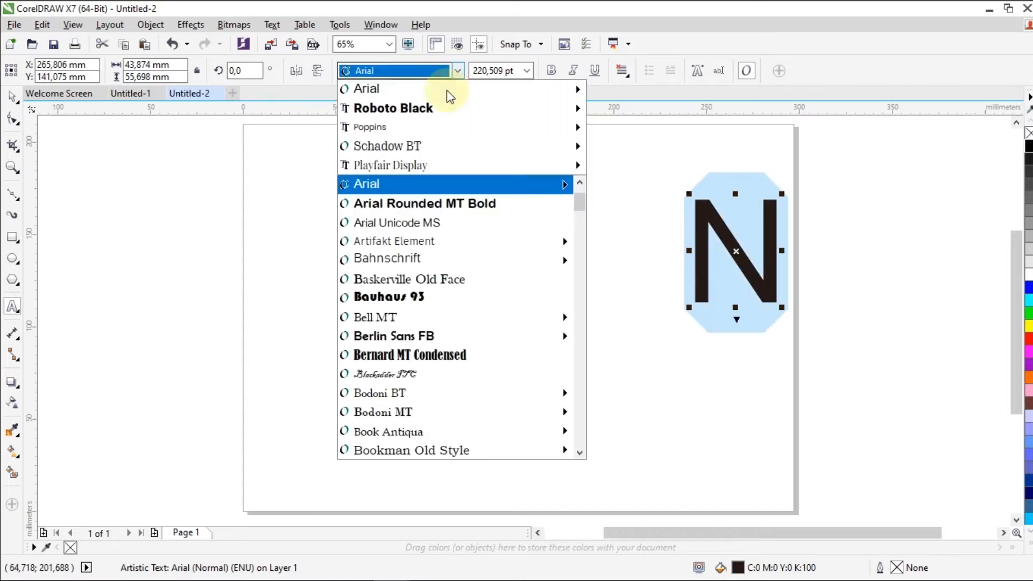
left_click(424, 107)
left_click(731, 251)
left_click_drag(733, 251, 485, 303)
left_click_drag(535, 242, 671, 162)
left_click(608, 260)
left_click_drag(606, 269, 452, 253)
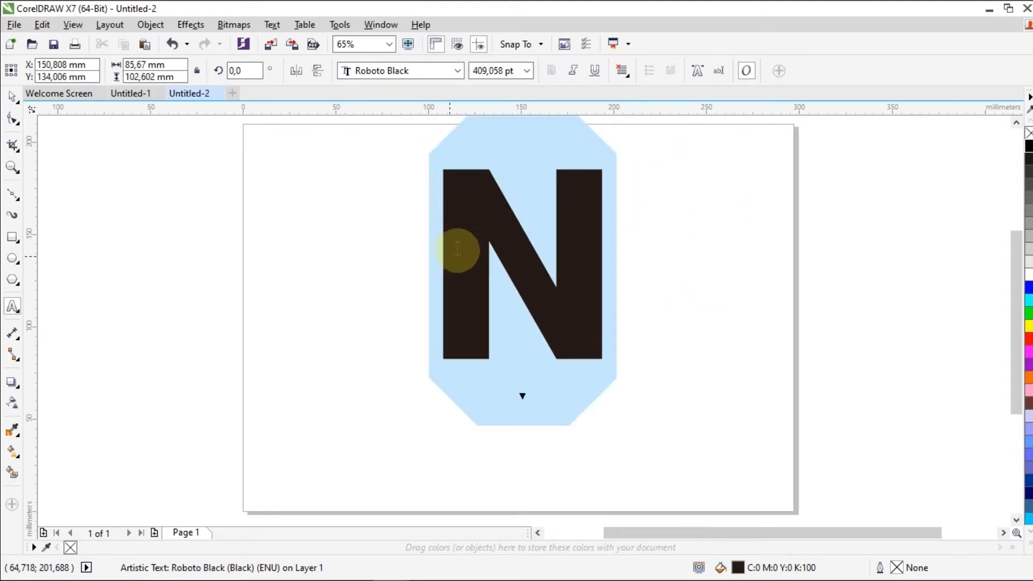
Step: Remove the N's fill, give it a thin black outline, and enlarge the letter further
left_click(1028, 132)
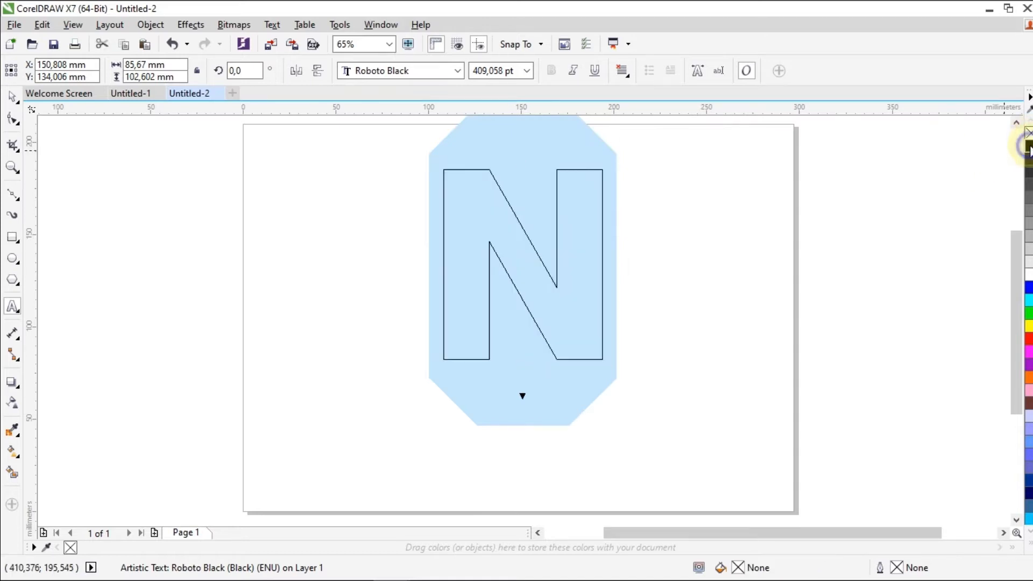
right_click(1028, 146)
left_click(582, 340)
left_click_drag(606, 363, 640, 403)
Step: Draw a straight Bezier line along the lower edge of the N's diagonal, from its bottom corner to the letter's top edge
left_click(12, 167)
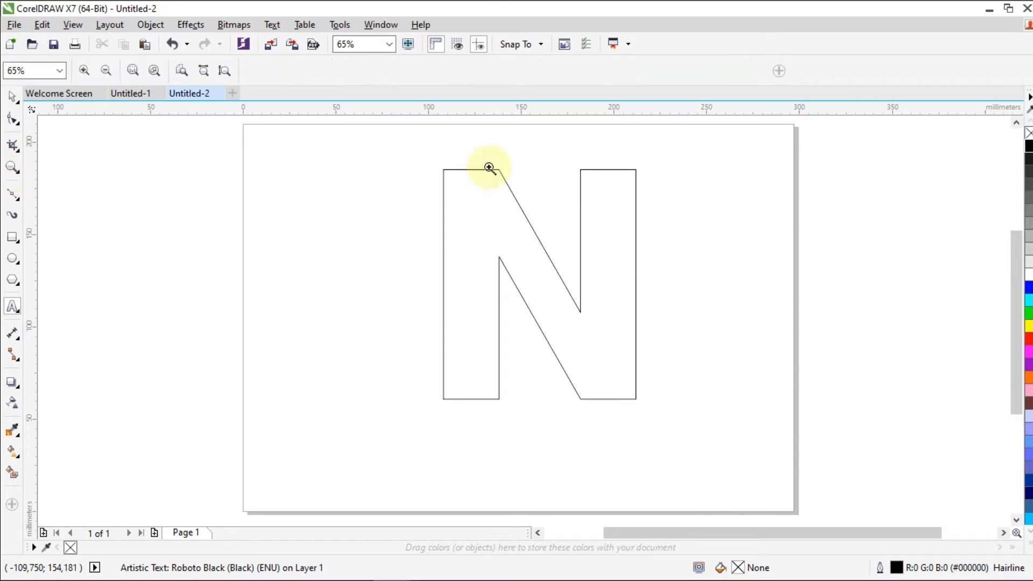
left_click_drag(433, 163, 643, 408)
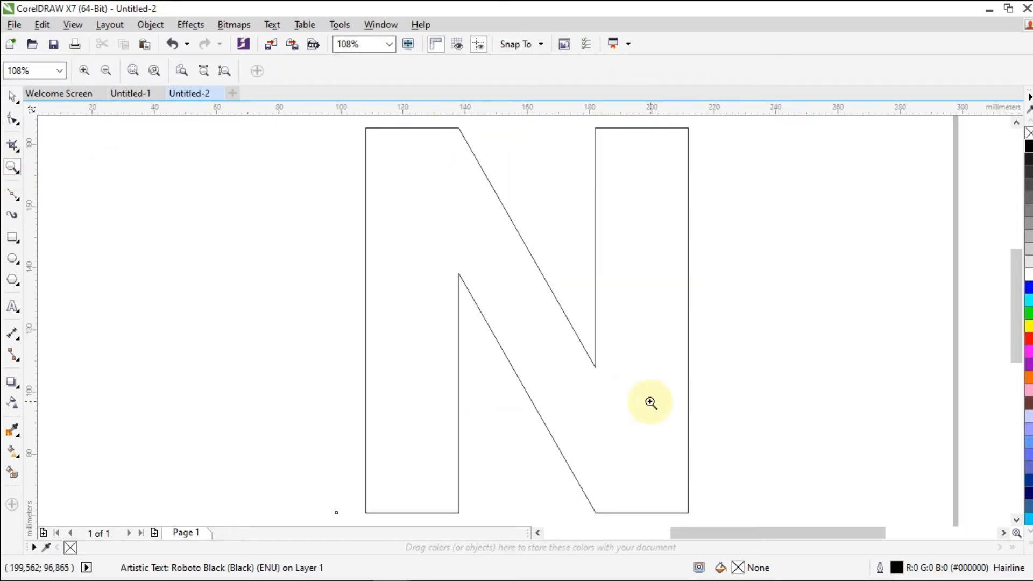
left_click(18, 200)
left_click_drag(596, 512, 386, 139)
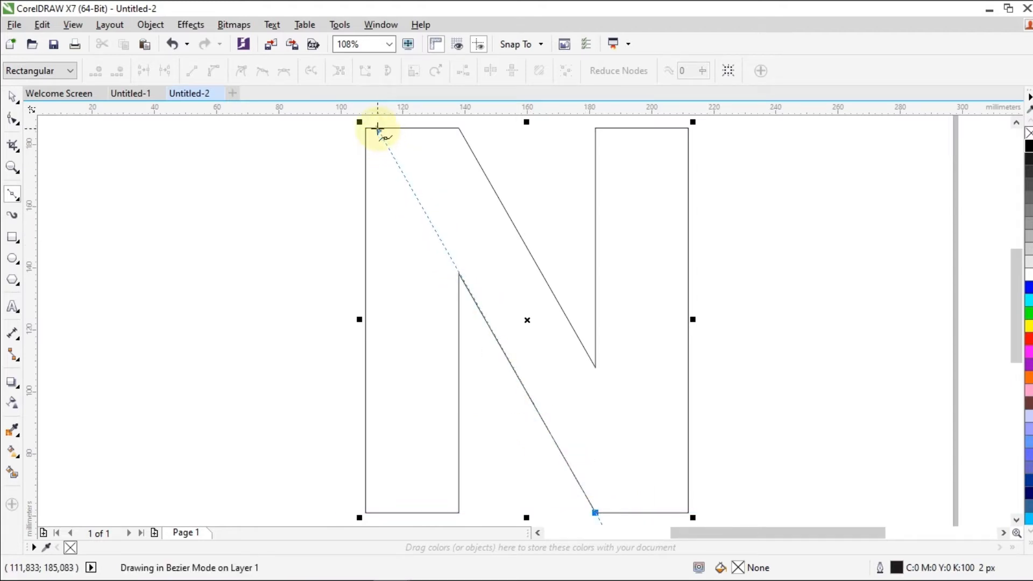
double_click(377, 128)
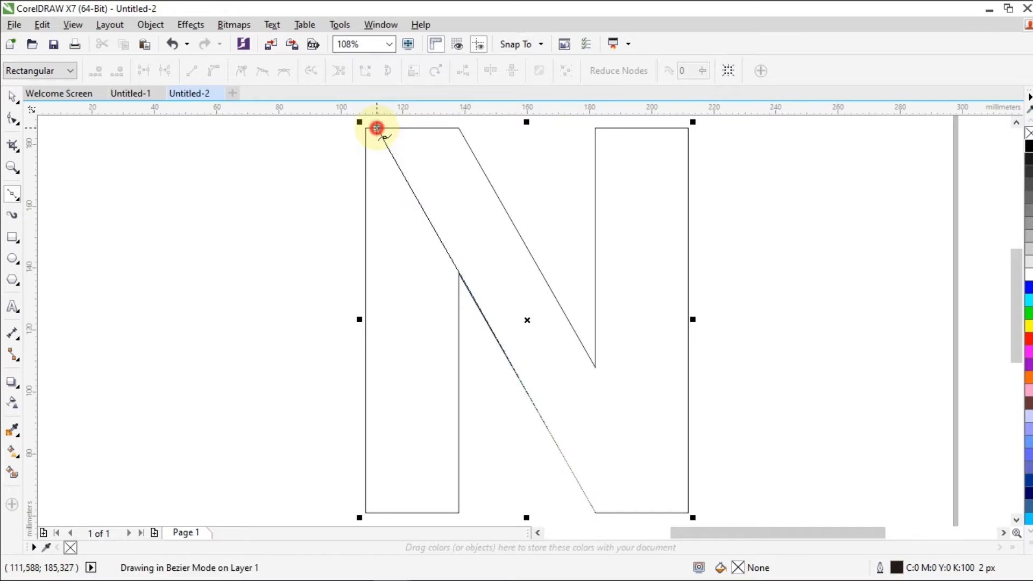
Step: Add a node to the line at the N's left inner corner and bend the upper segment into a curve toward the left edge
left_click(16, 121)
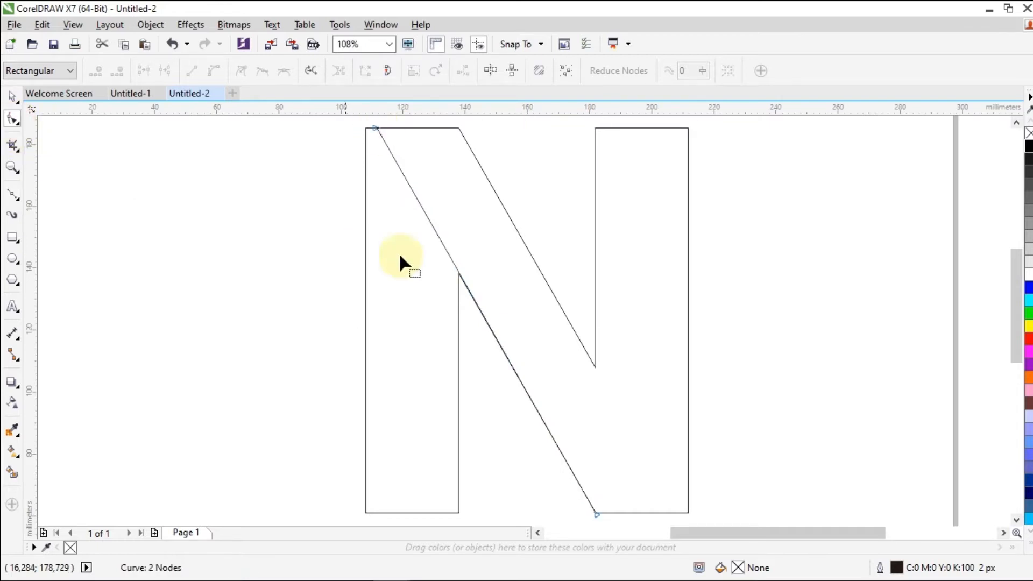
double_click(458, 273)
mouse_move(374, 128)
left_mouse_down()
mouse_move(369, 157)
mouse_move(387, 128)
left_mouse_up()
left_click(380, 130)
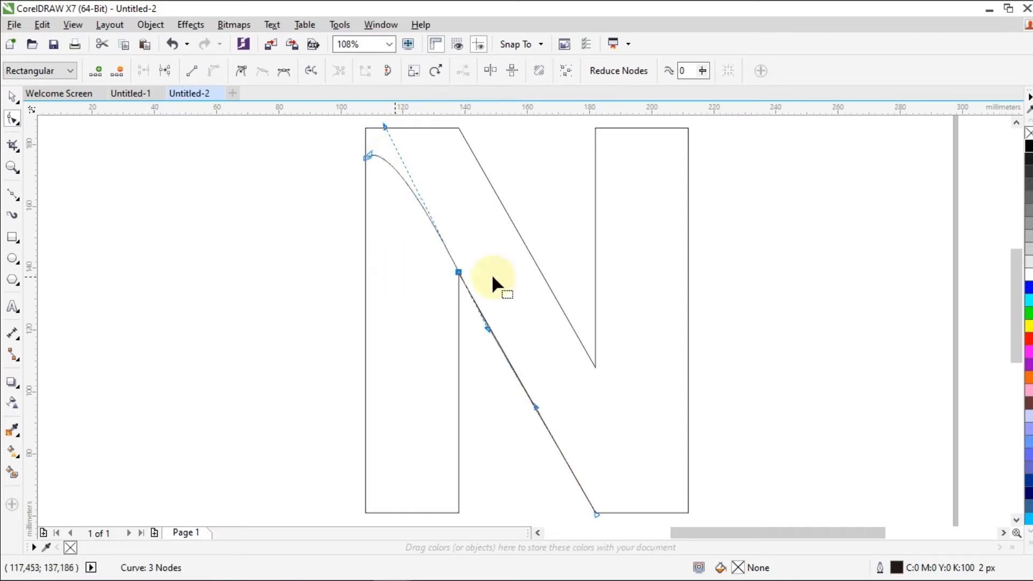
Step: Move the curve's upper end node exactly onto the N's left edge
scroll(1011, 299, "up", 2)
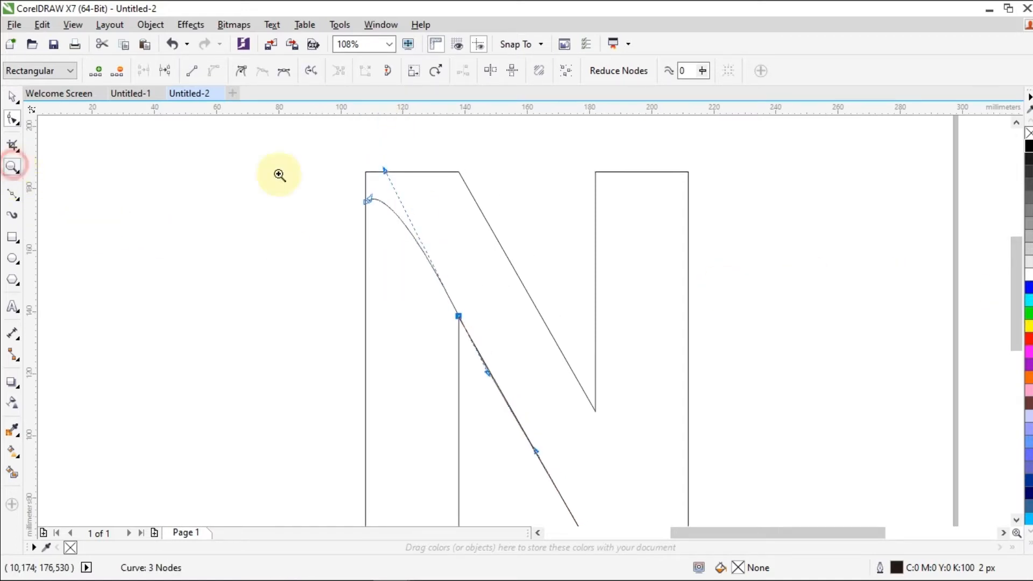
left_click(13, 166)
left_click_drag(332, 154, 477, 238)
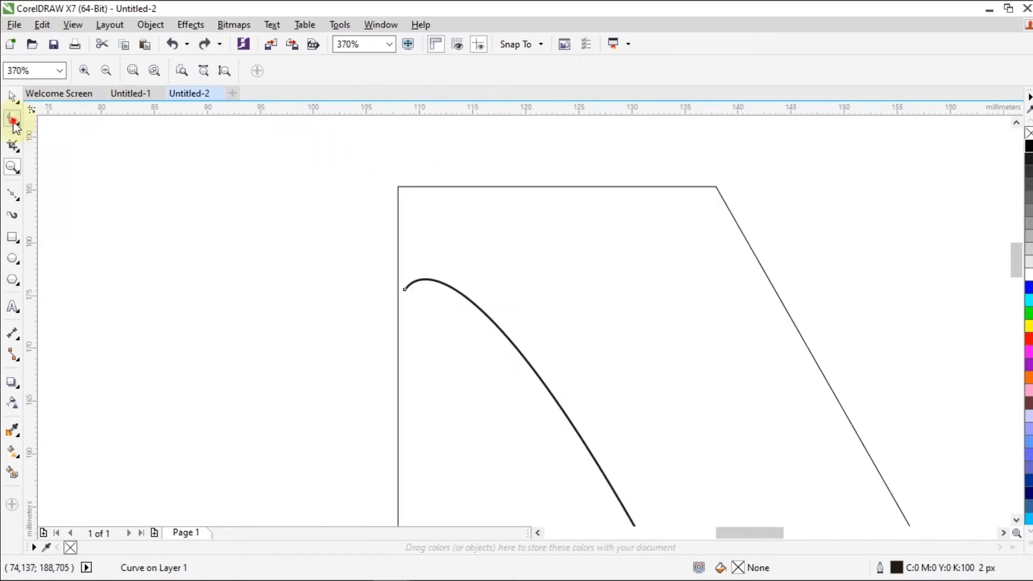
left_click(12, 119)
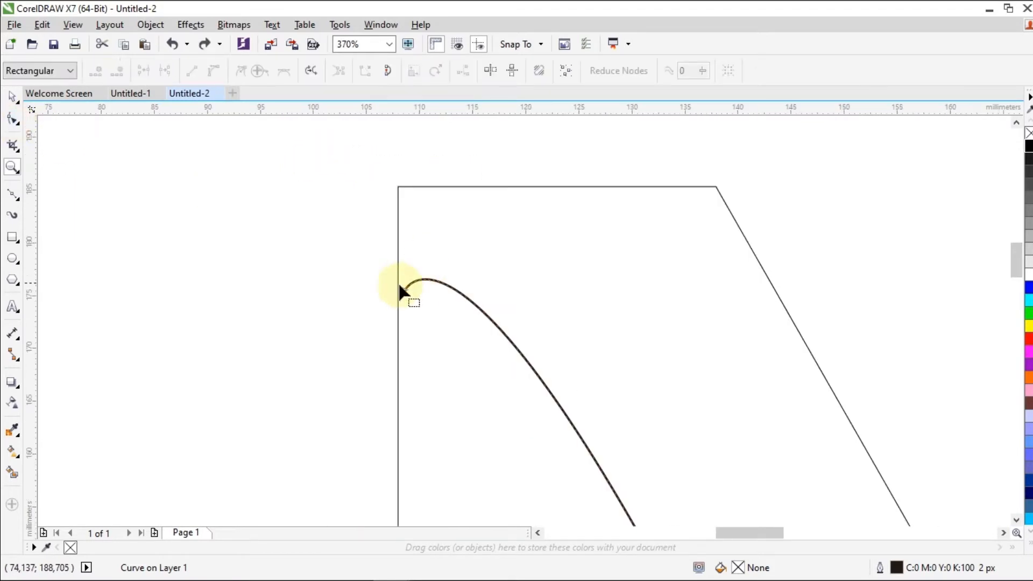
left_click(402, 289)
left_click_drag(397, 293, 397, 295)
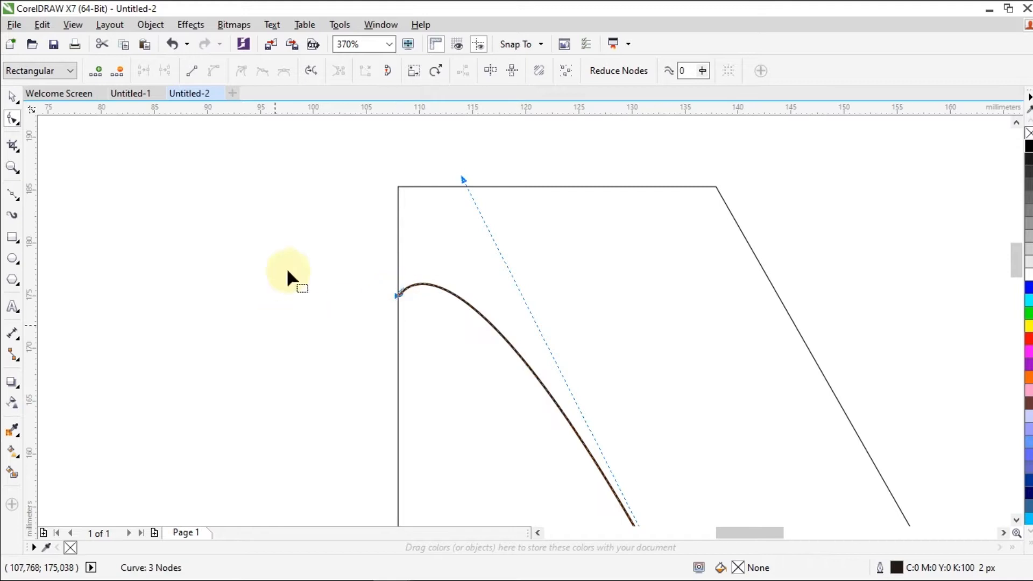
Step: Copy the curve and paste a duplicate of it on the page
left_click(12, 97)
left_click(12, 168)
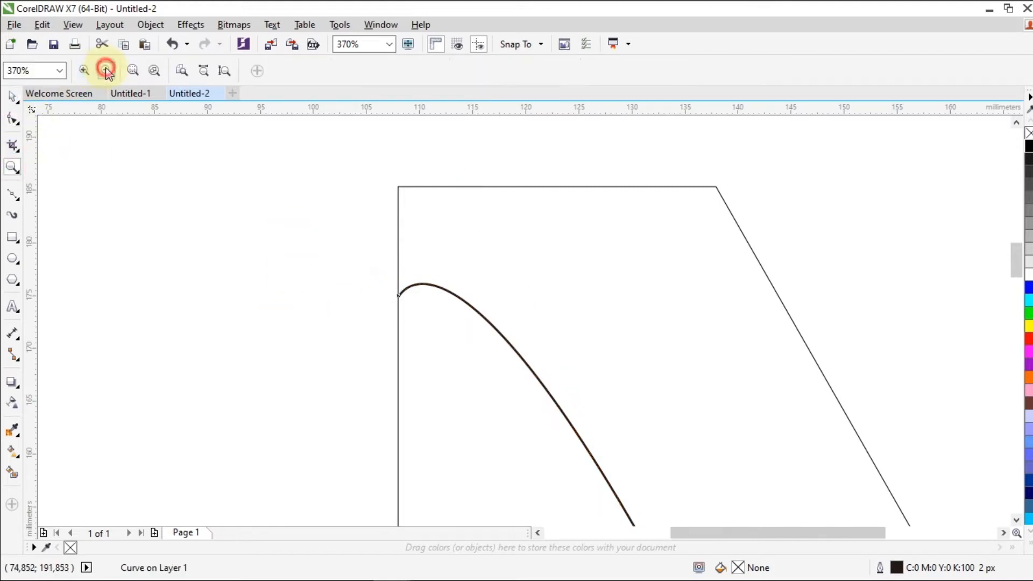
left_click(105, 71)
left_click(105, 70)
left_click(12, 103)
left_click(482, 223)
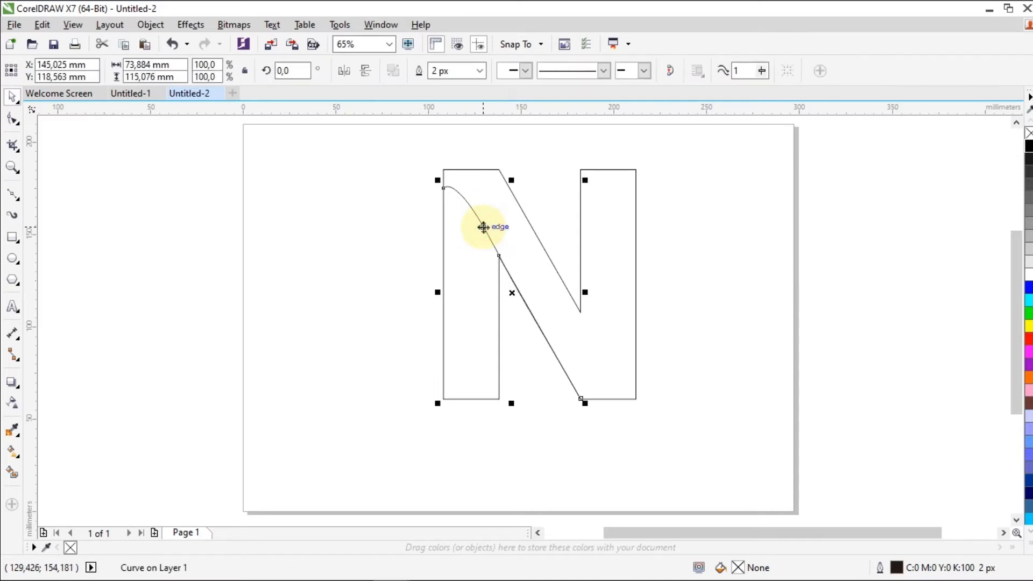
right_click(483, 226)
left_click(530, 340)
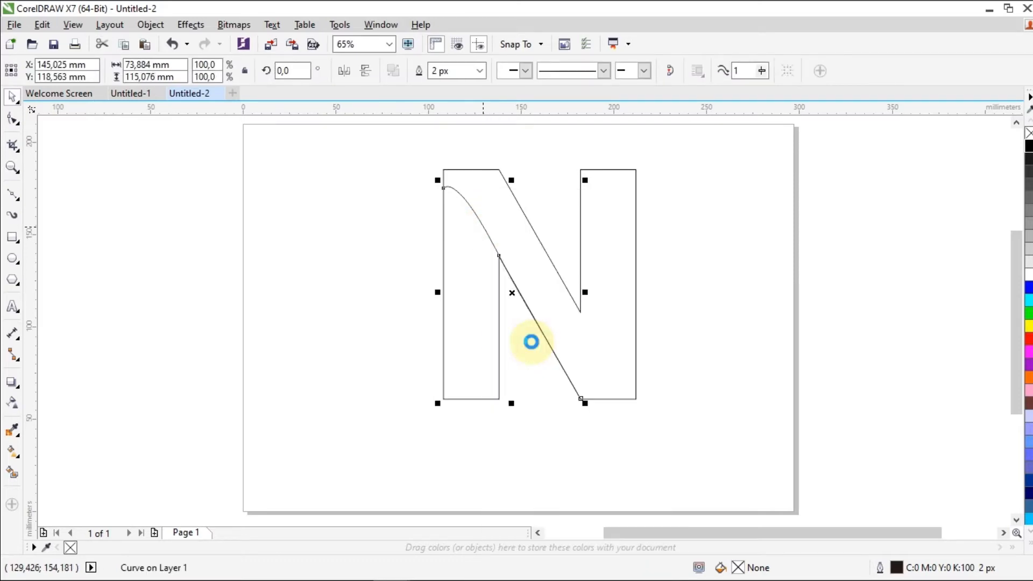
right_click(665, 306)
left_click(698, 405)
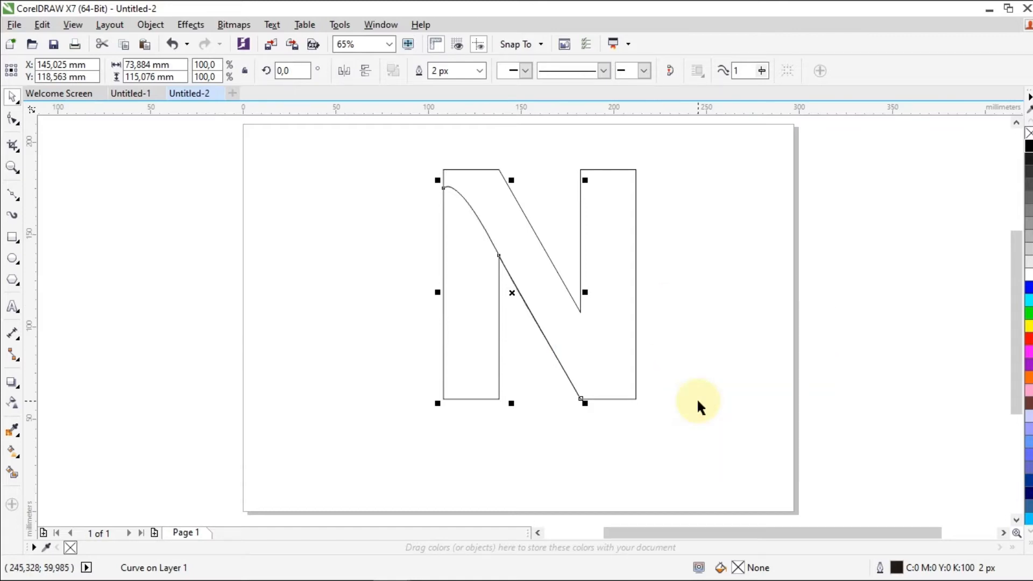
Step: Mirror the duplicate curve horizontally and vertically, and place it along the upper edge of the N's diagonal
left_click(344, 75)
left_click(365, 76)
left_click_drag(511, 291, 568, 276)
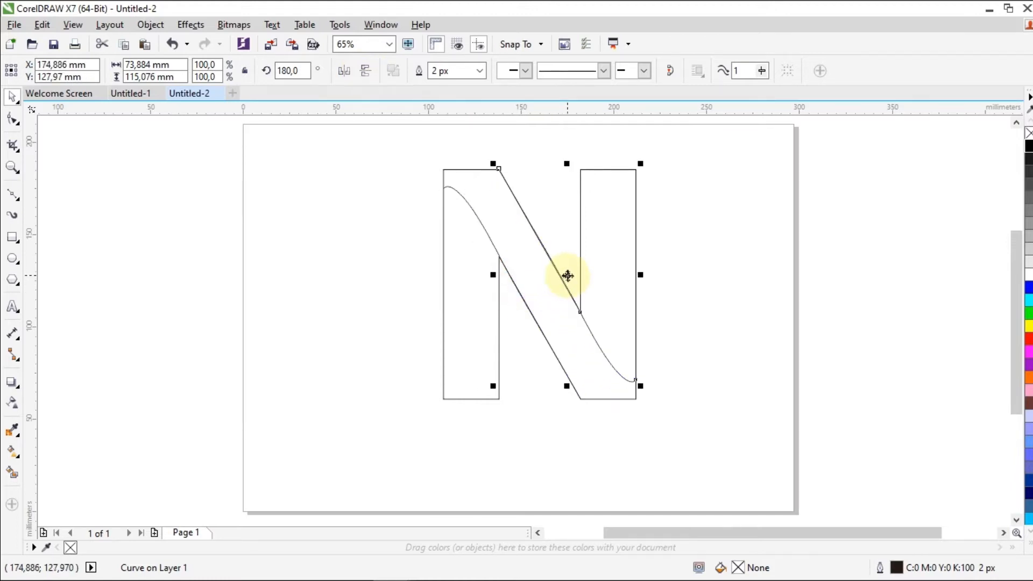
left_click(783, 341)
Step: Nudge the mirrored curve slightly left to line it up with the diagonal's upper edge
left_click(13, 167)
left_click_drag(486, 163, 685, 411)
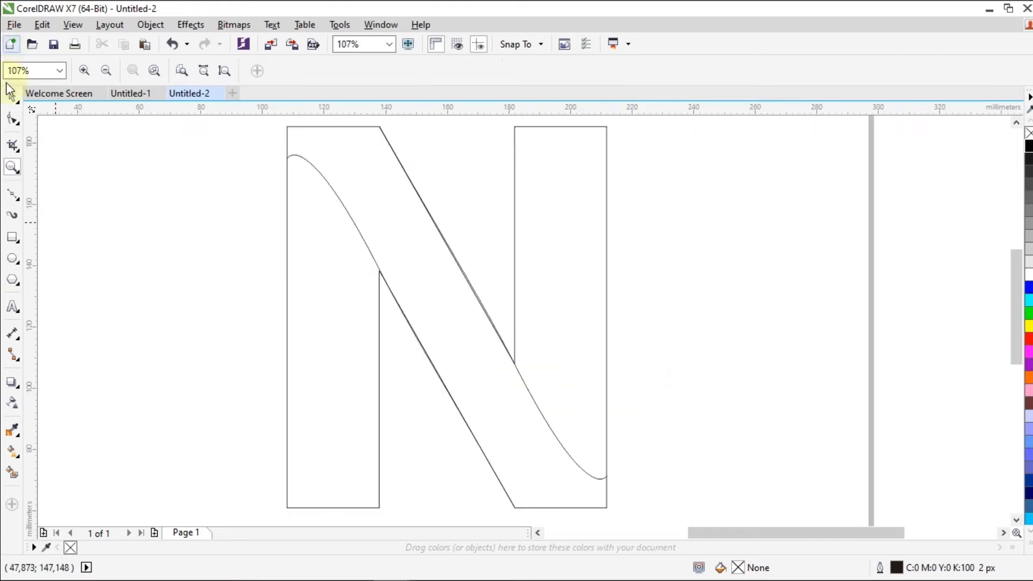
key("space")
left_click_drag(561, 446, 564, 447)
key("Left")
key("Left")
key("Left")
key("Left")
left_click(754, 377)
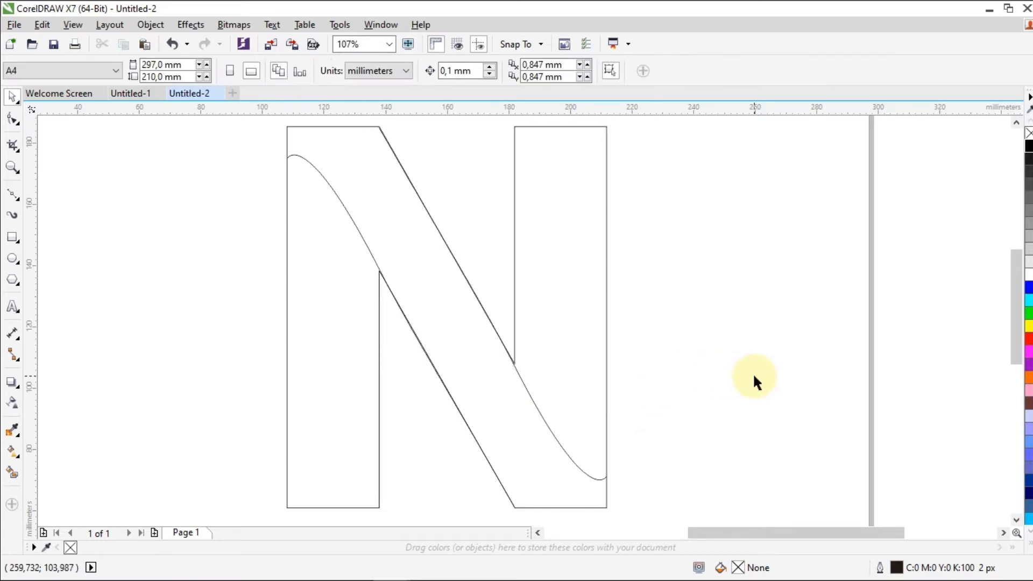
Step: Draw a circle about 27 mm in diameter over the N's upper-left corner, placing its right side near the diagonal's top corner
left_click(7, 168)
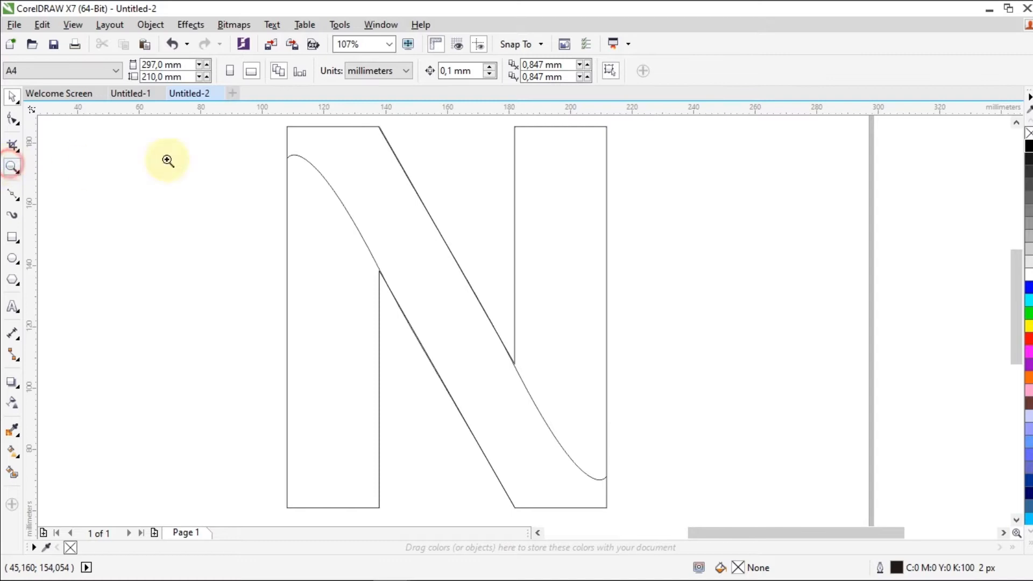
left_click_drag(267, 119, 415, 211)
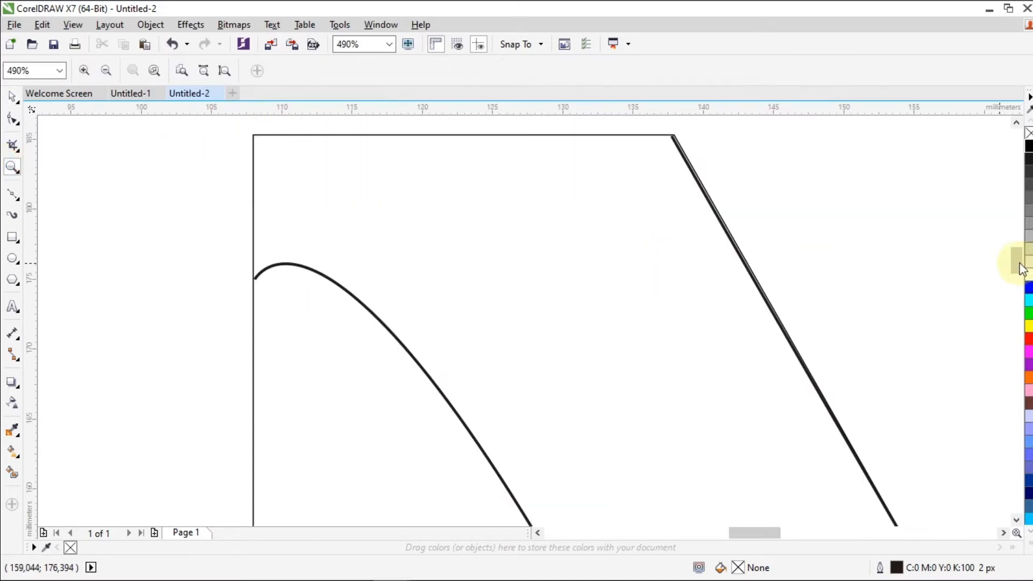
left_click_drag(1015, 266, 1018, 264)
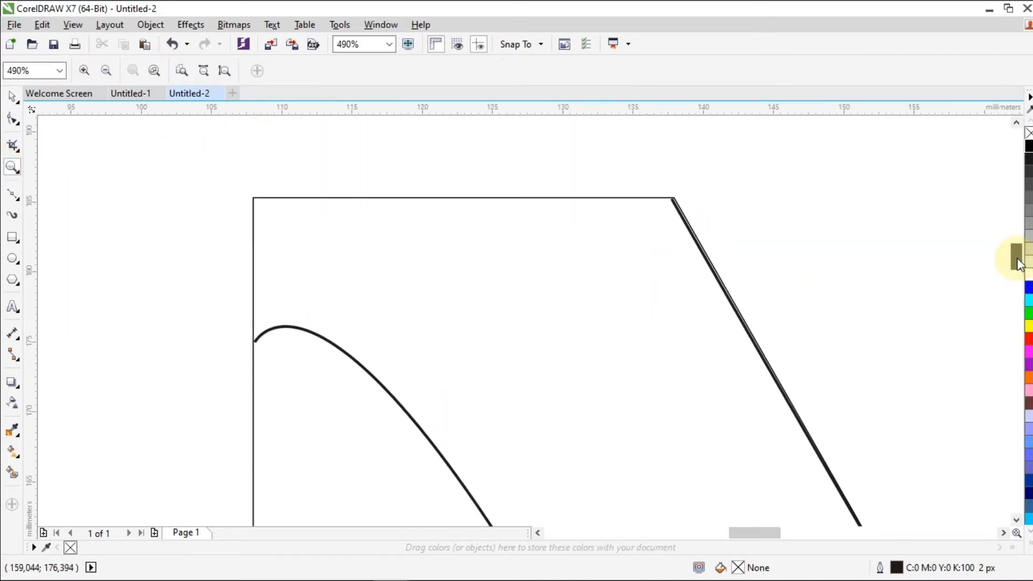
left_click(12, 259)
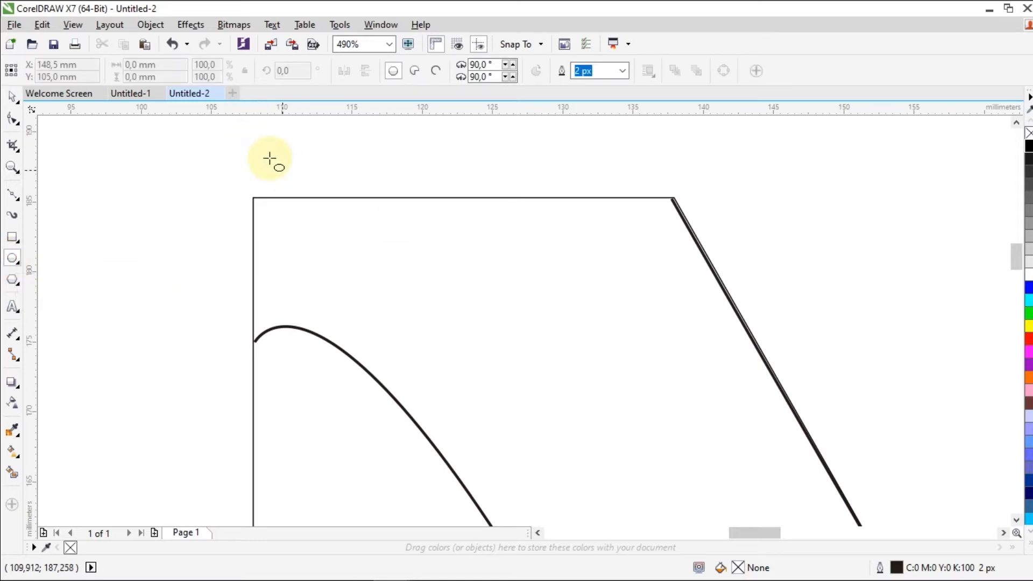
mouse_move(271, 164)
left_mouse_down()
mouse_move(536, 357)
mouse_move(662, 376)
mouse_move(652, 369)
left_mouse_up()
left_click_drag(460, 346, 498, 281)
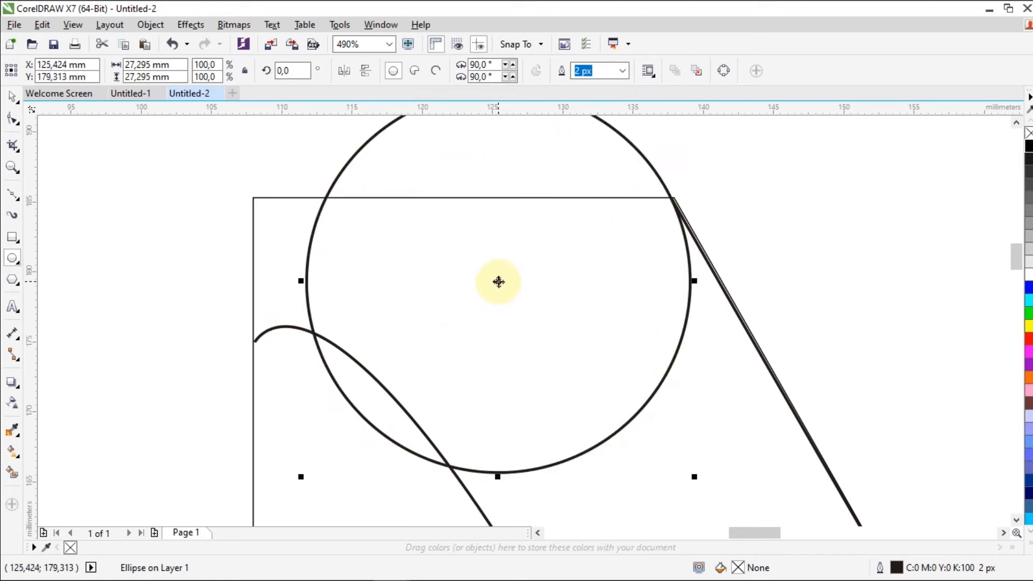
Step: Enlarge the circle to about 32 mm in diameter so it spans from the N's left edge to the diagonal
left_click_drag(299, 477, 134, 481)
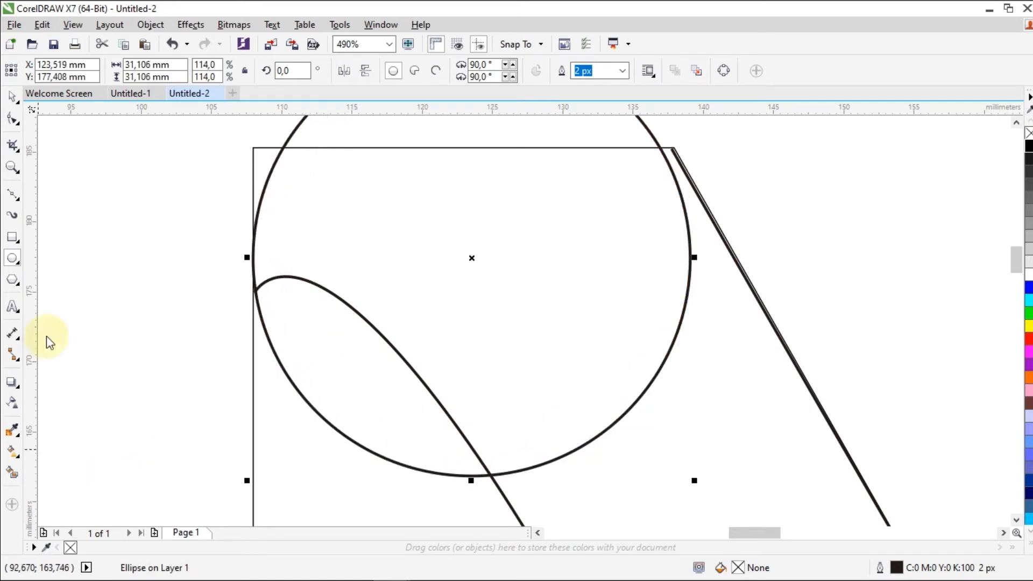
left_click(11, 172)
left_click(112, 71)
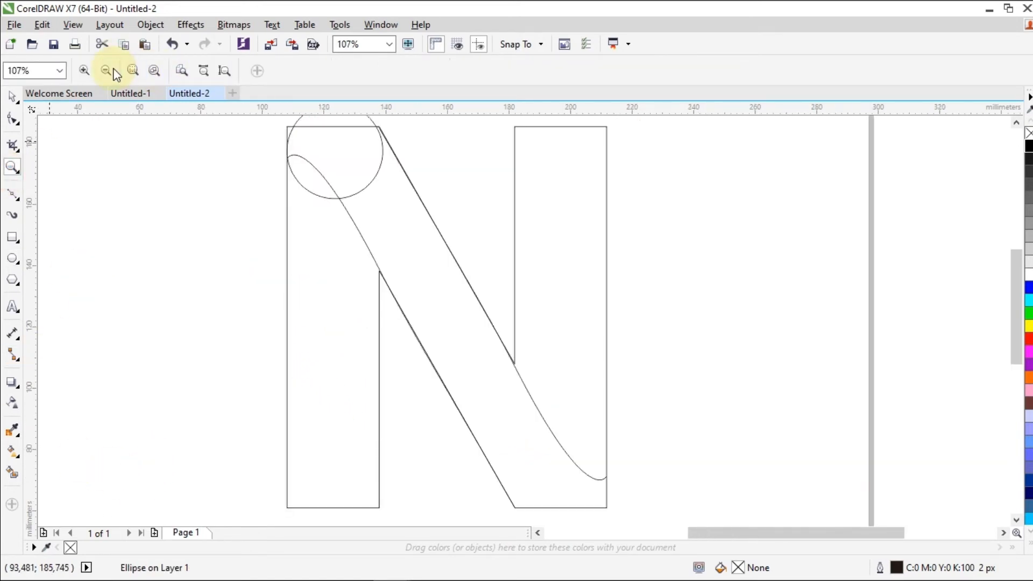
left_click_drag(199, 177, 530, 371)
left_click(13, 97)
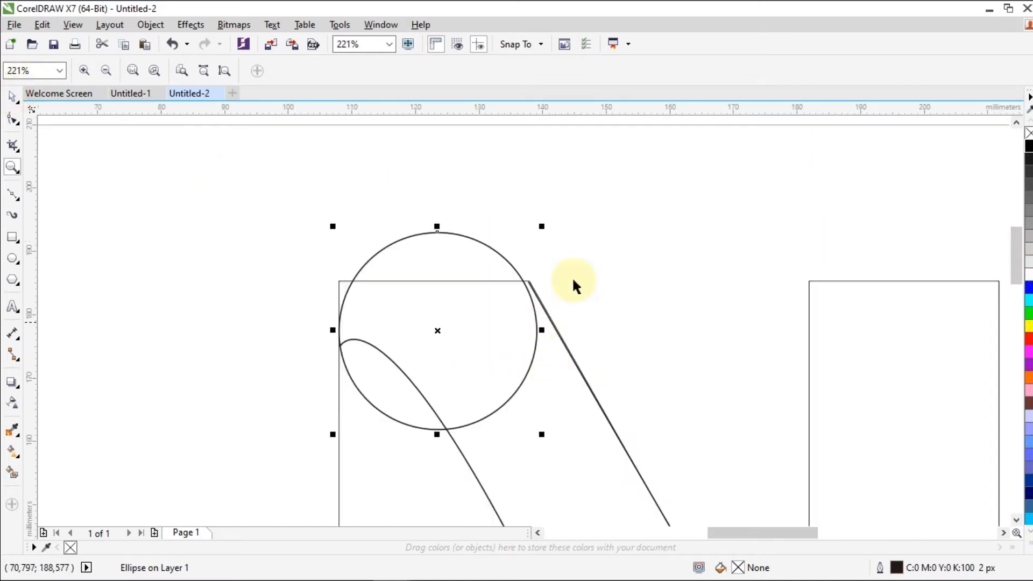
left_click_drag(541, 226, 548, 221)
left_click(542, 222)
Step: Extend the mirrored curve's top end node along the diagonal's direction, past the N's top edge beside the circle
left_click(555, 330)
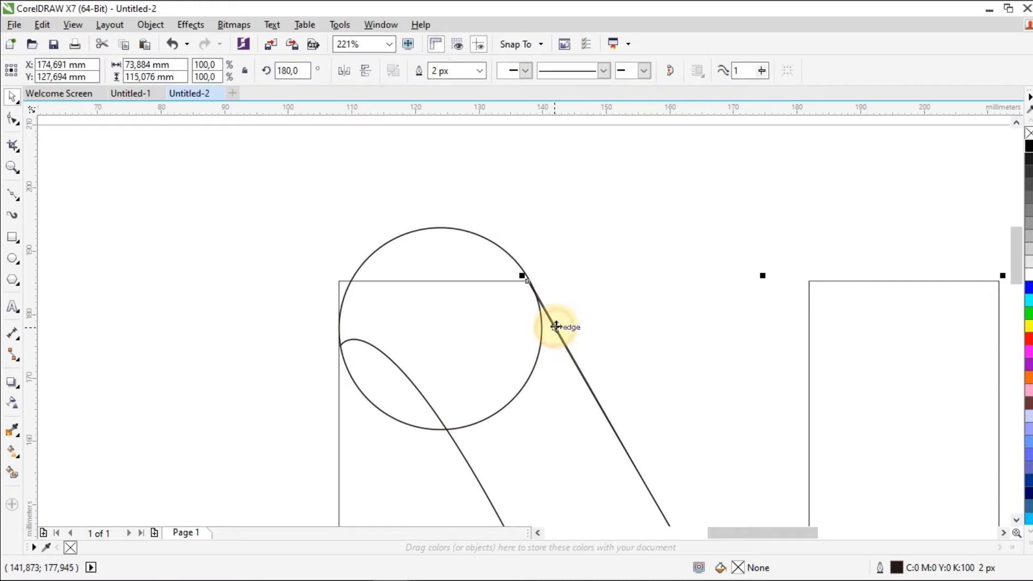
key("F10")
left_click_drag(527, 286, 504, 236)
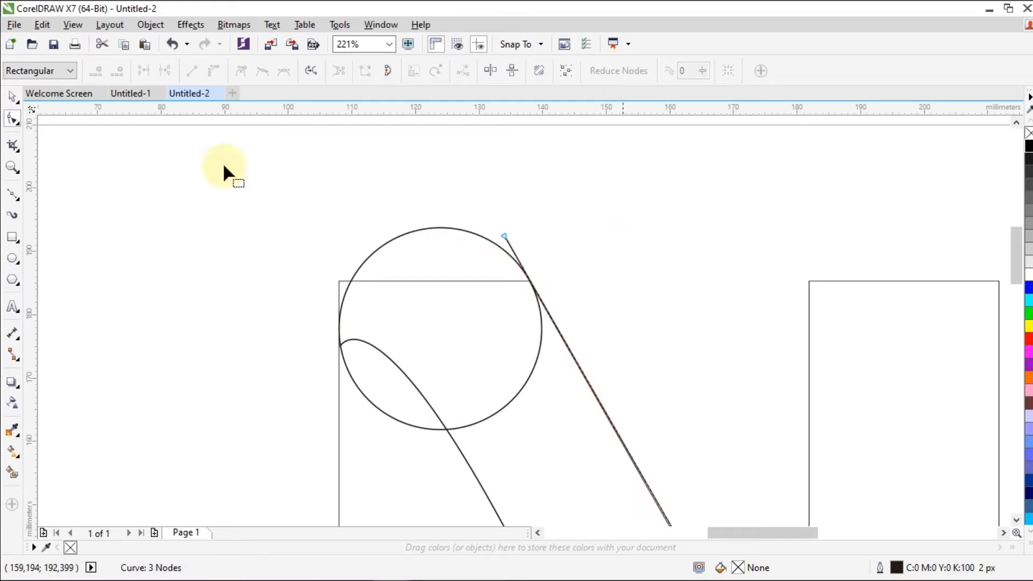
left_click(14, 97)
left_click(146, 191)
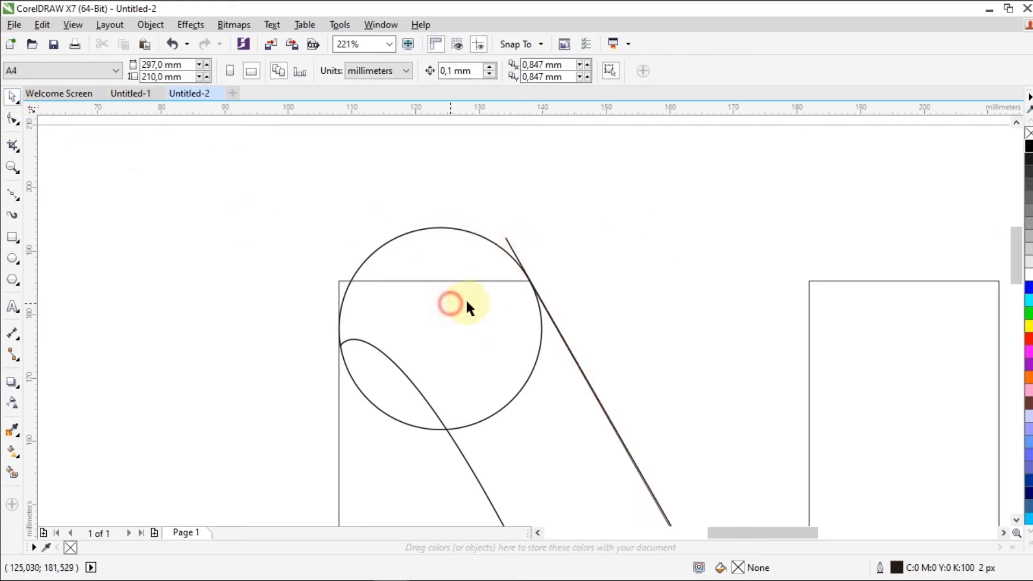
Step: Fine-tune the circle's size against the extended line
left_click(451, 304)
left_click_drag(546, 219, 547, 217)
left_click(608, 254)
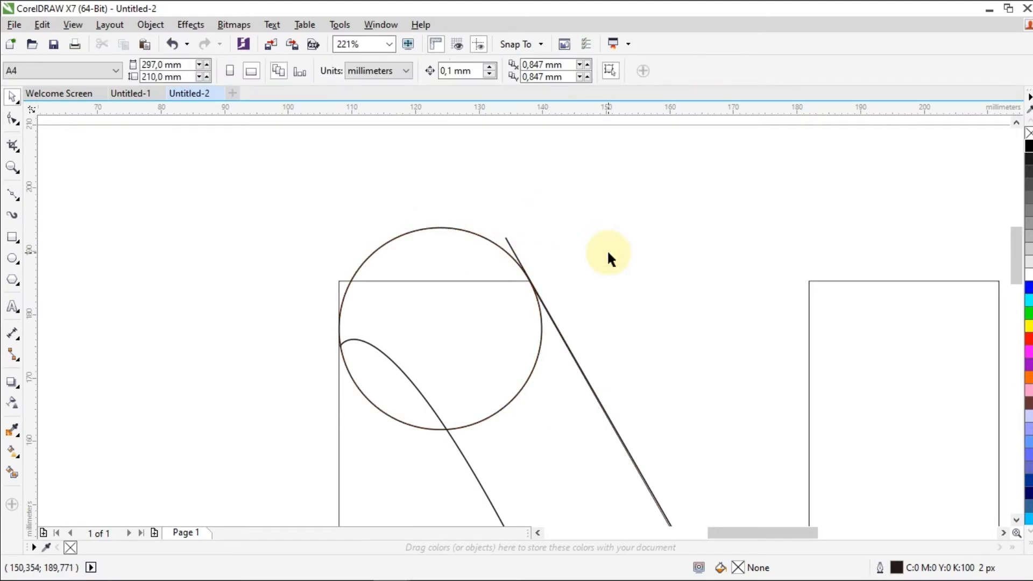
Step: Copy the circle at the N's upper-left corner and place the duplicate over the lower-right corner
left_click(12, 167)
left_click(106, 70)
left_click(106, 70)
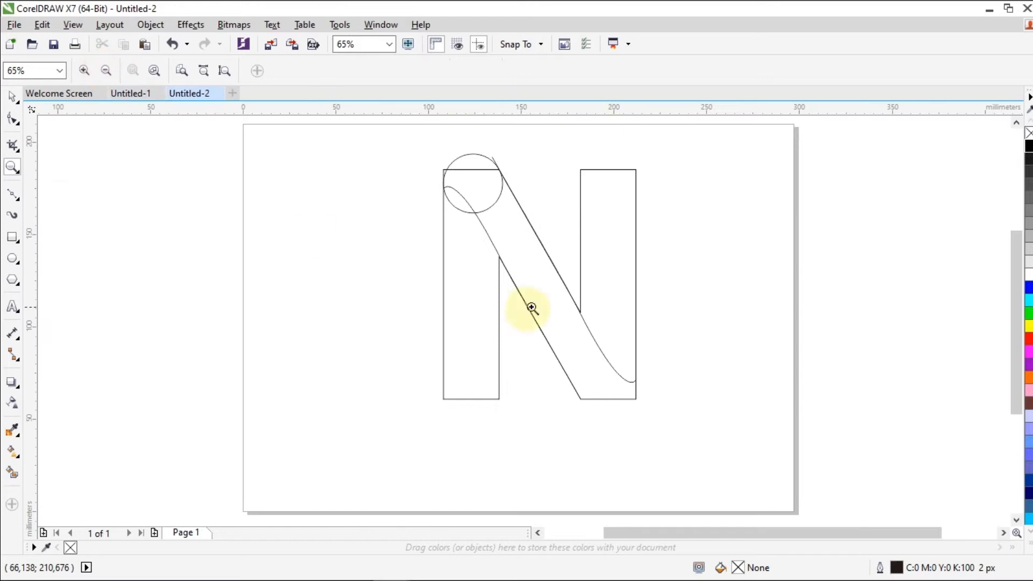
left_click(11, 96)
left_click(474, 157)
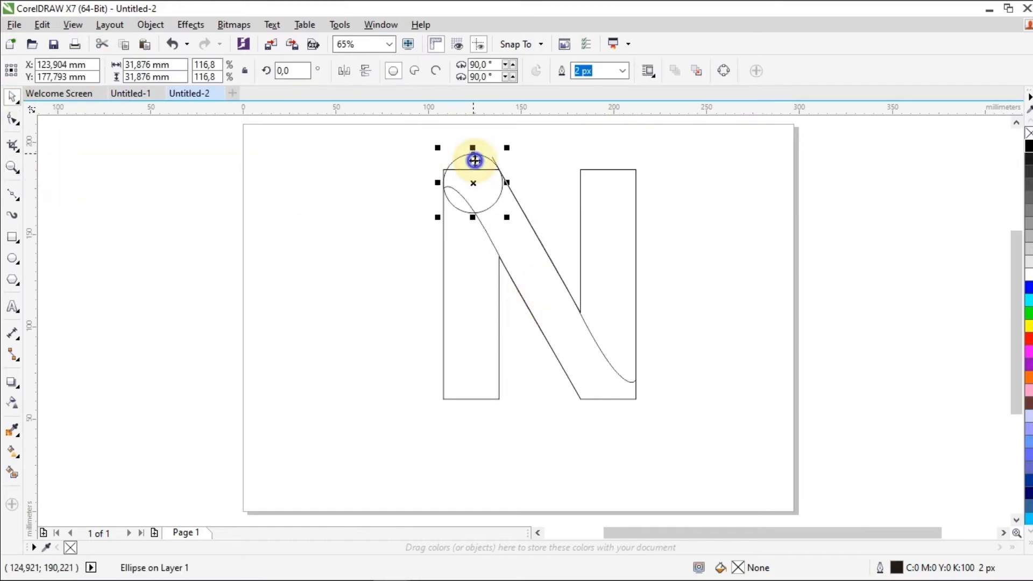
right_click(475, 160)
left_click(515, 317)
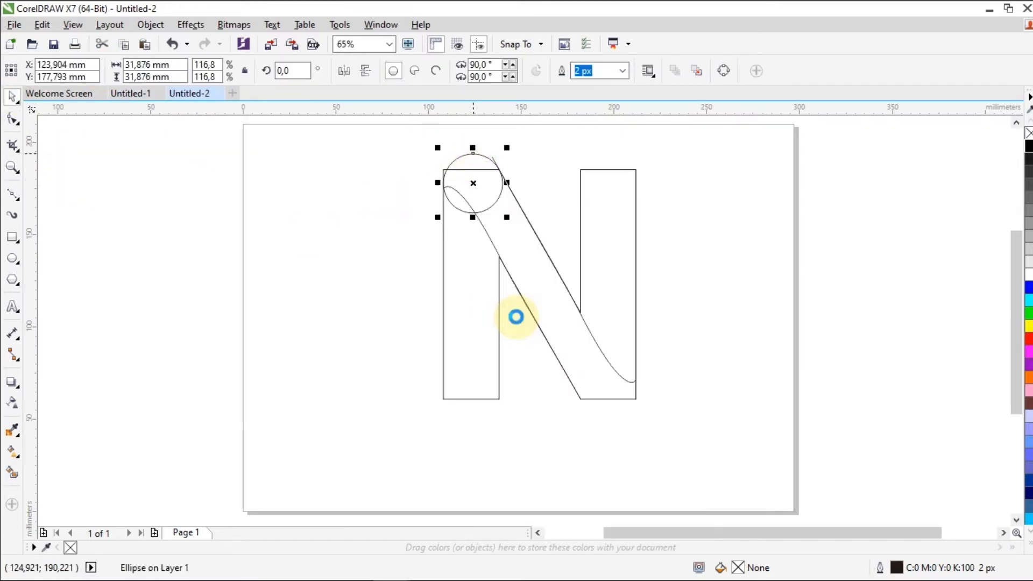
left_click(668, 314)
right_click(669, 314)
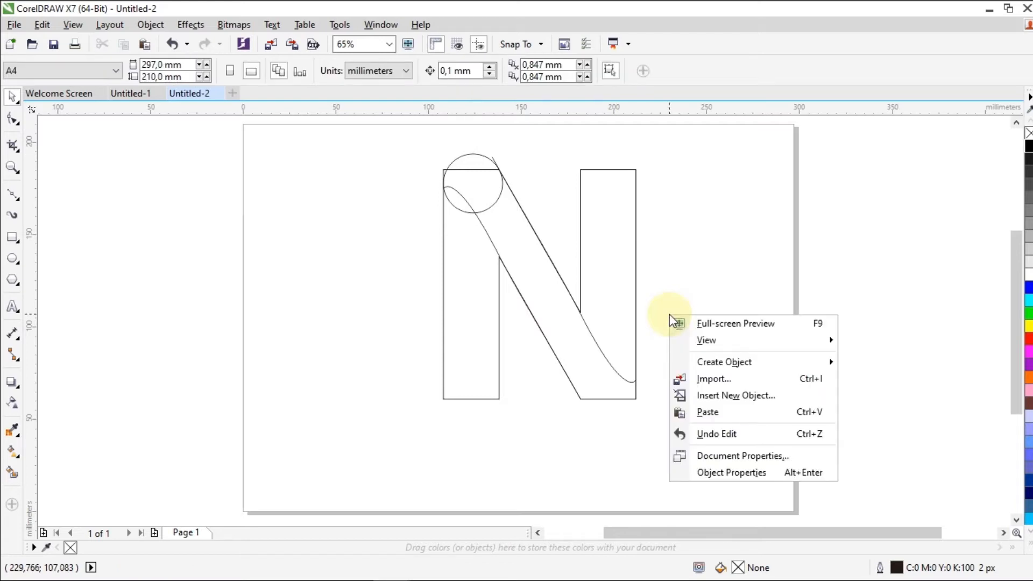
left_click(677, 411)
left_click_drag(473, 183, 604, 382)
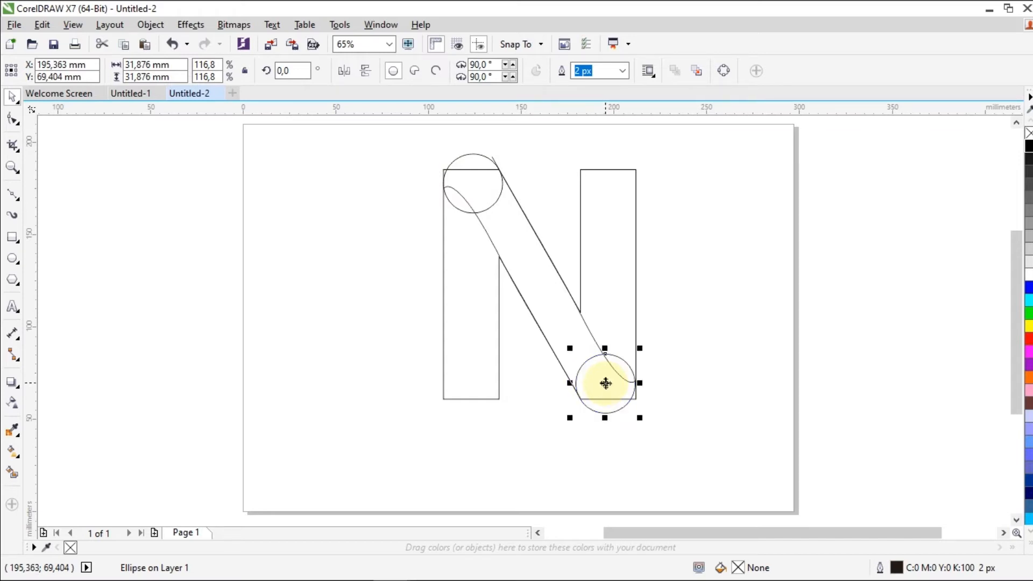
Step: Fine-tune the copied circle's position so it touches the N's right edge and the diagonal's lower edge
left_click(12, 167)
left_click_drag(530, 338, 658, 431)
left_click(12, 95)
left_click(577, 317)
left_click_drag(577, 317, 579, 324)
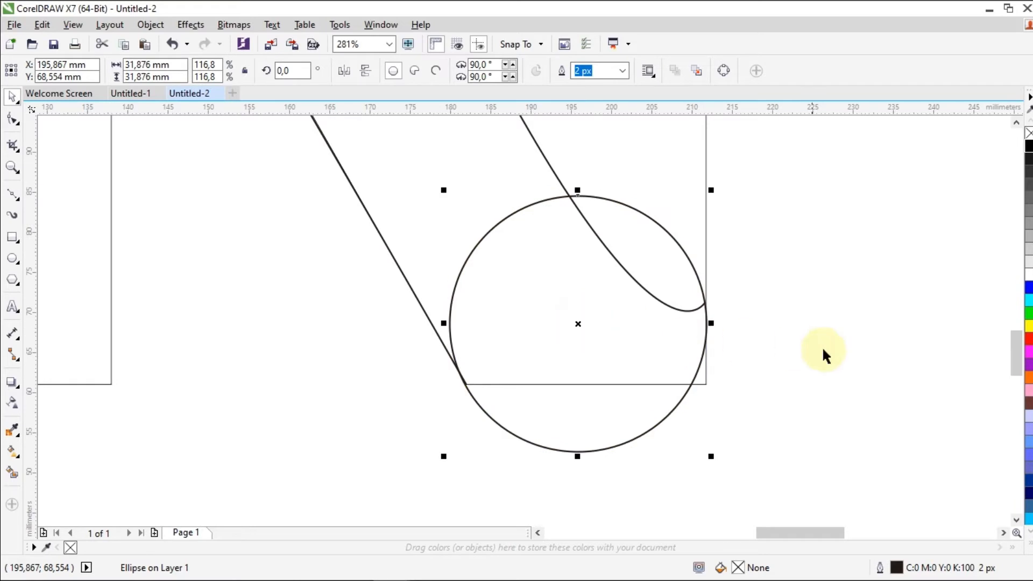
left_click(807, 350)
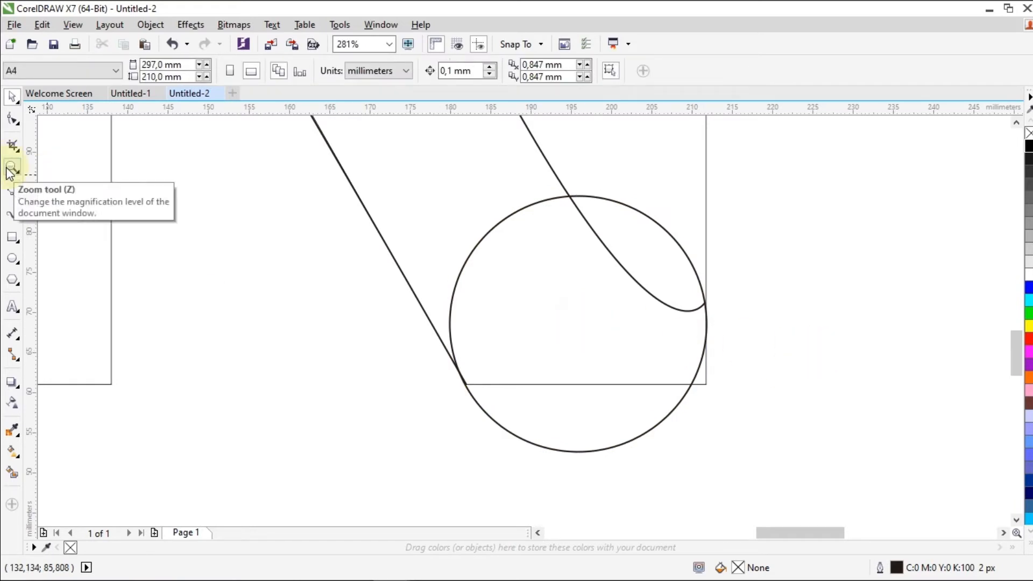
Step: Smart-fill the upper circle cap, upper circle area, diagonal band and lower circle area in yellow with a 2 px dark red outline
left_click(12, 167)
left_click(106, 71)
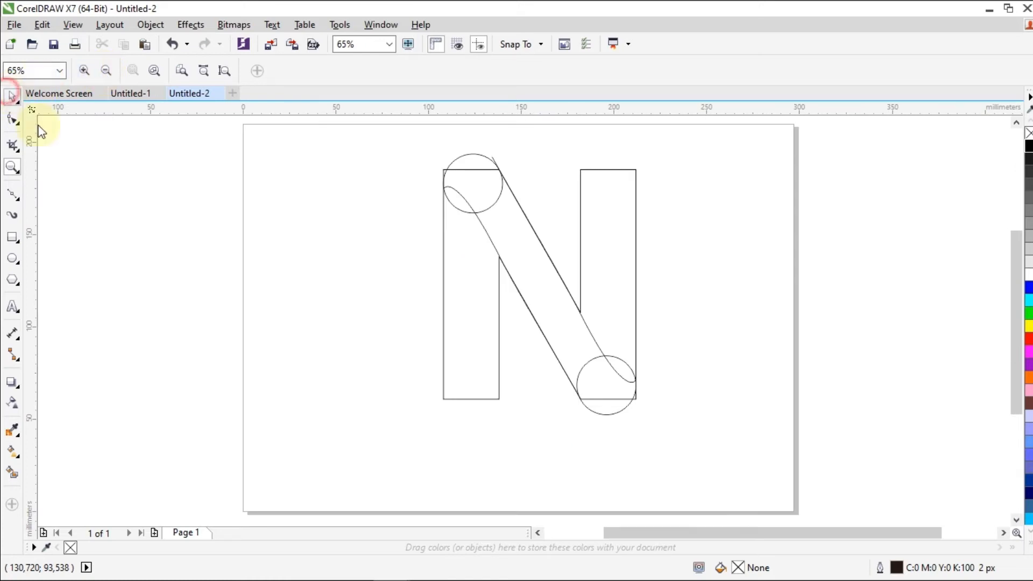
left_click(12, 473)
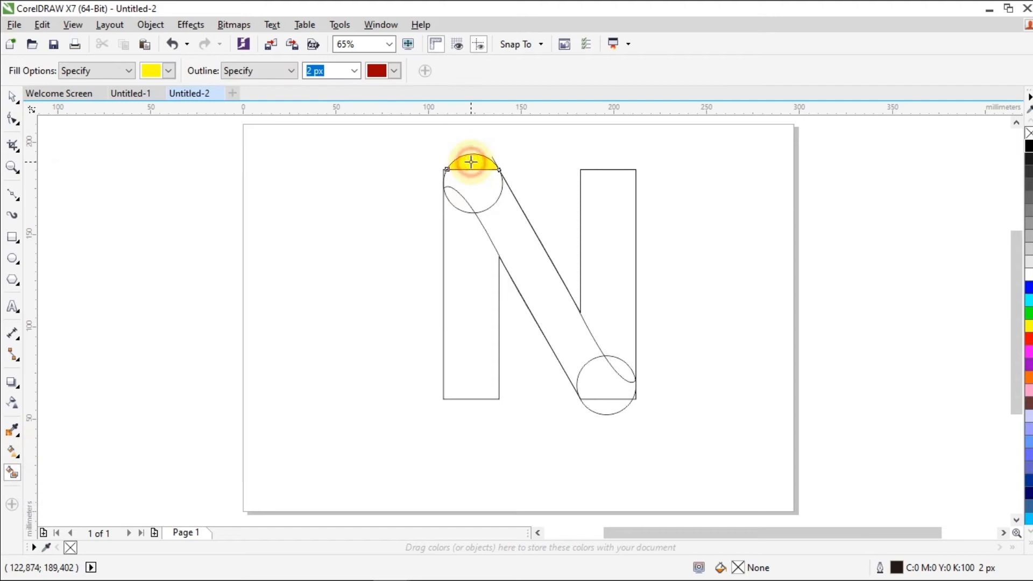
left_click(469, 162)
left_click(472, 181)
left_click(590, 366)
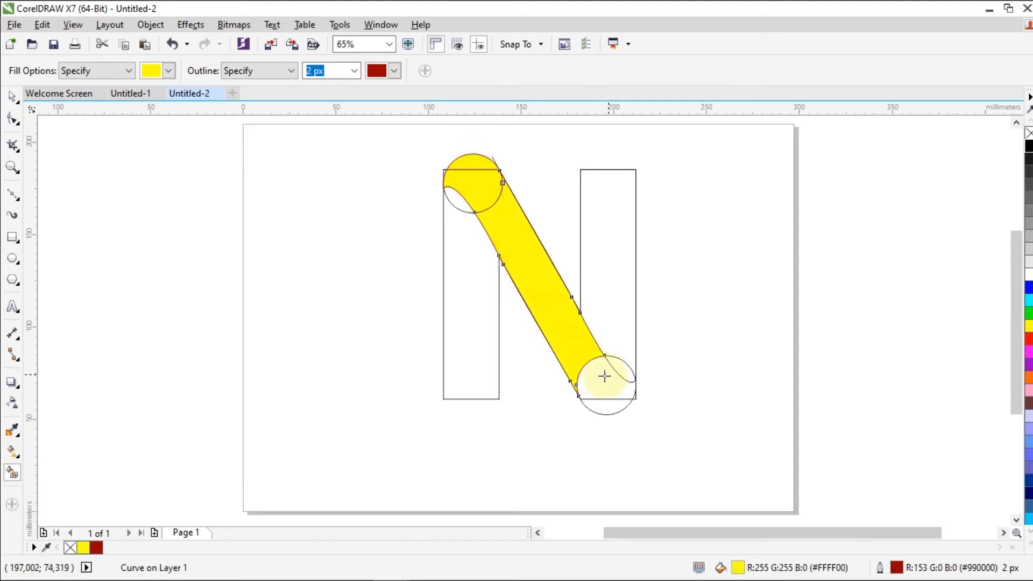
left_click(604, 376)
left_click(12, 96)
left_click(174, 249)
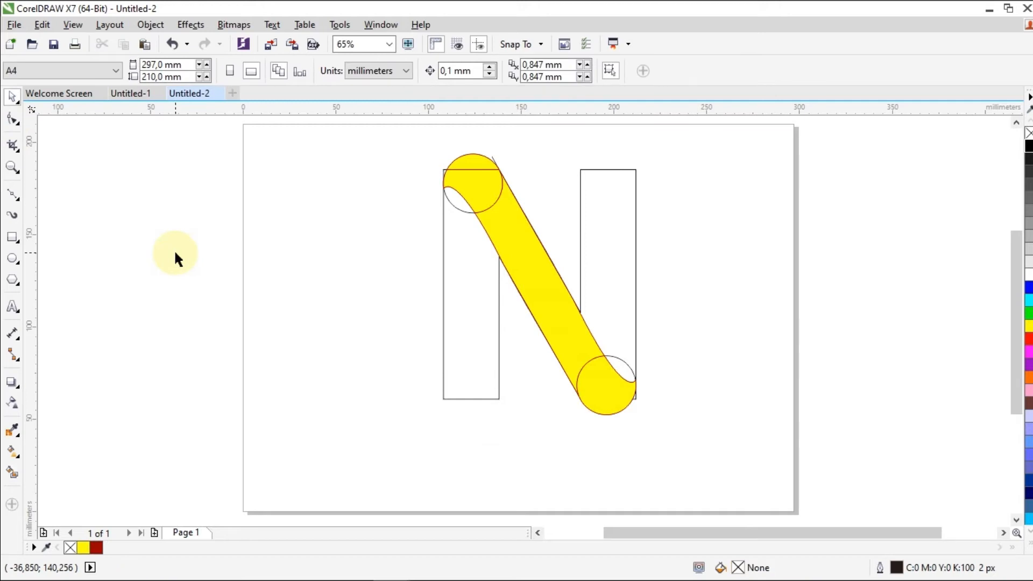
Step: Delete the original Roboto Black N outline
left_click(599, 231)
right_click(599, 230)
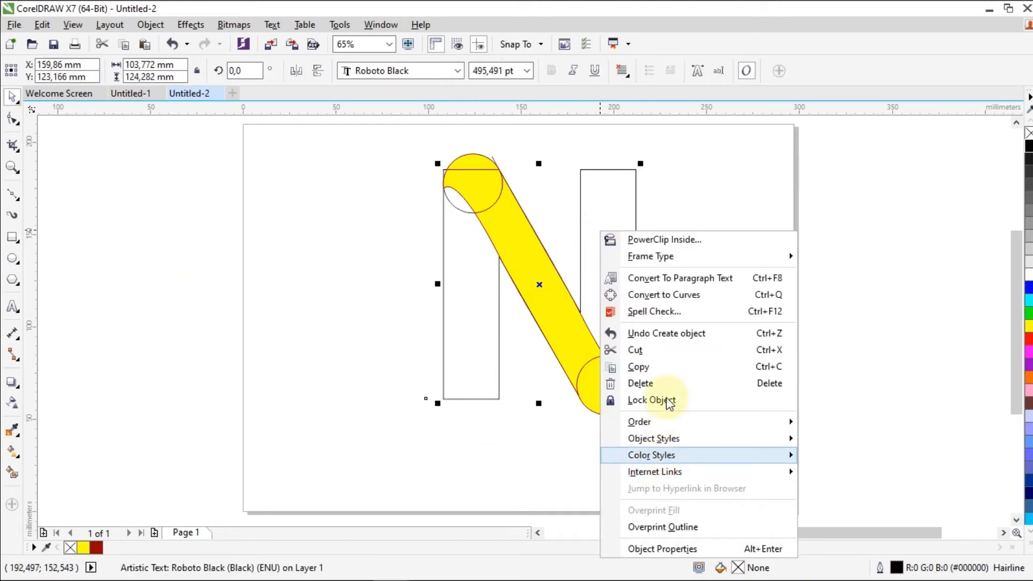
left_click(657, 384)
Step: Delete the lower and upper construction circles, keeping the yellow filled shapes
left_click(627, 371)
right_click(627, 371)
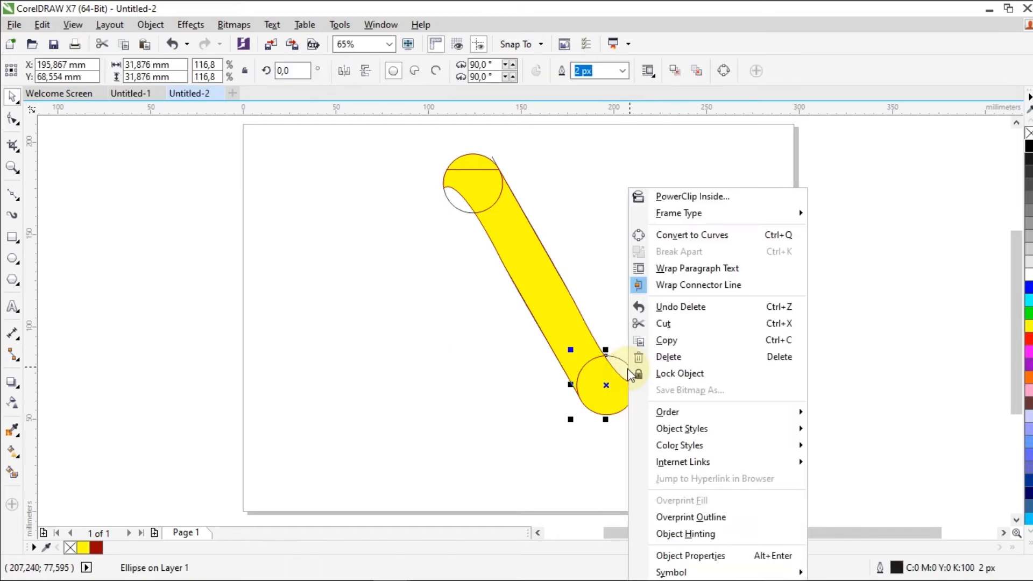
left_click(666, 358)
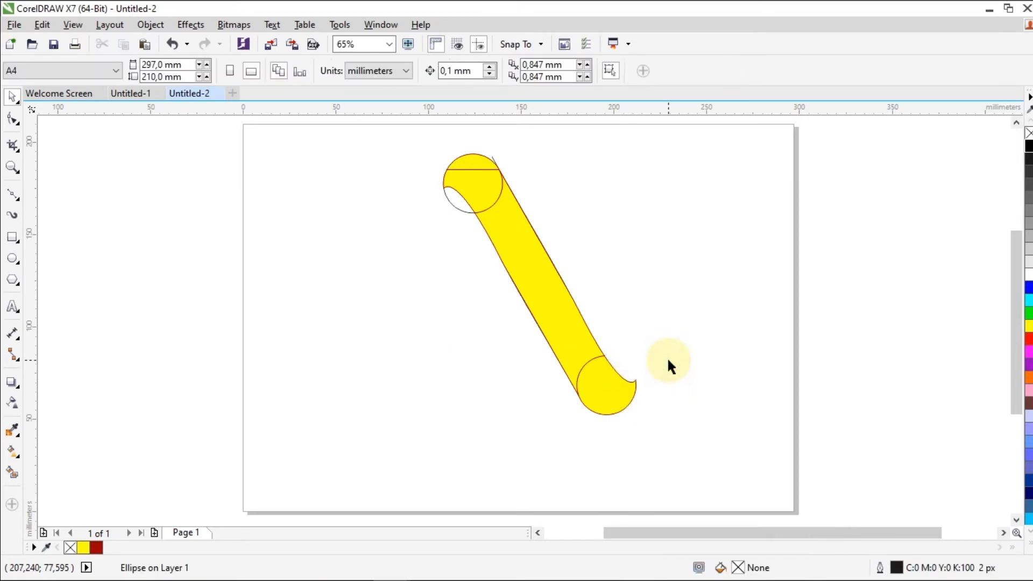
left_click(454, 202)
right_click(456, 200)
left_click(527, 361)
left_click(593, 282)
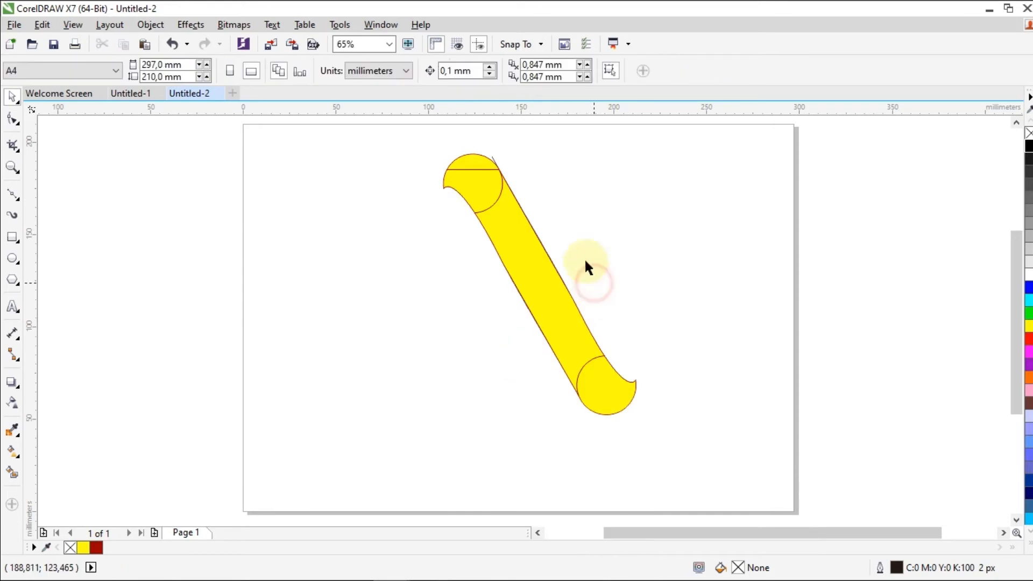
Step: Pull the two mirrored construction curves away from the yellow shape and delete them
left_click(493, 160)
left_click(525, 164)
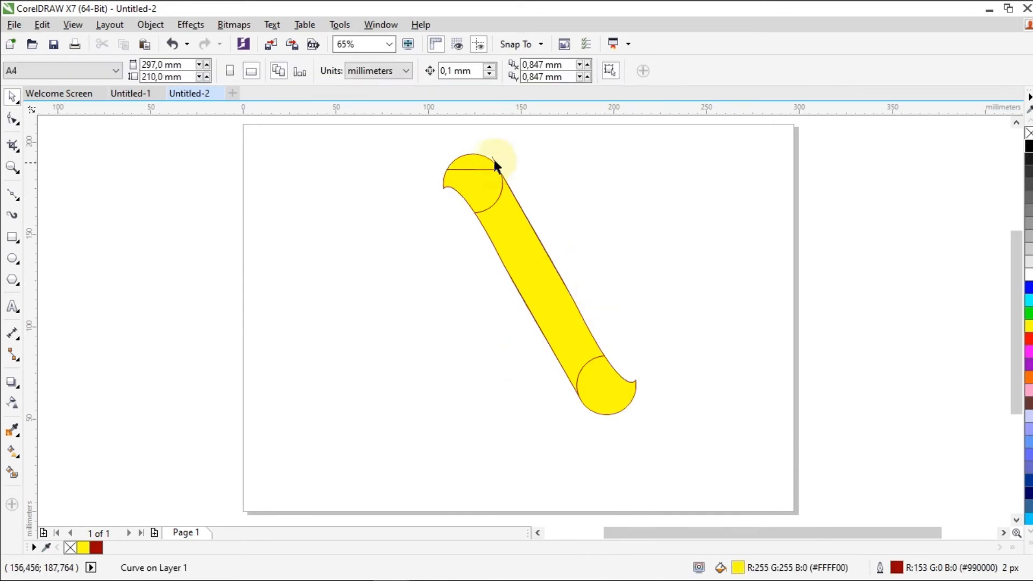
left_click(506, 173)
left_click_drag(562, 268, 705, 250)
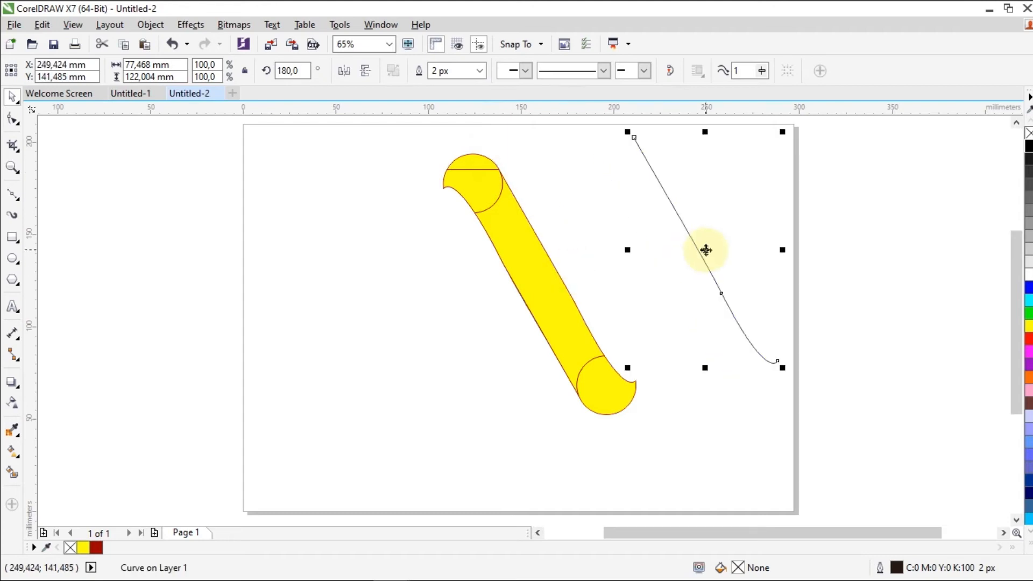
key("Delete")
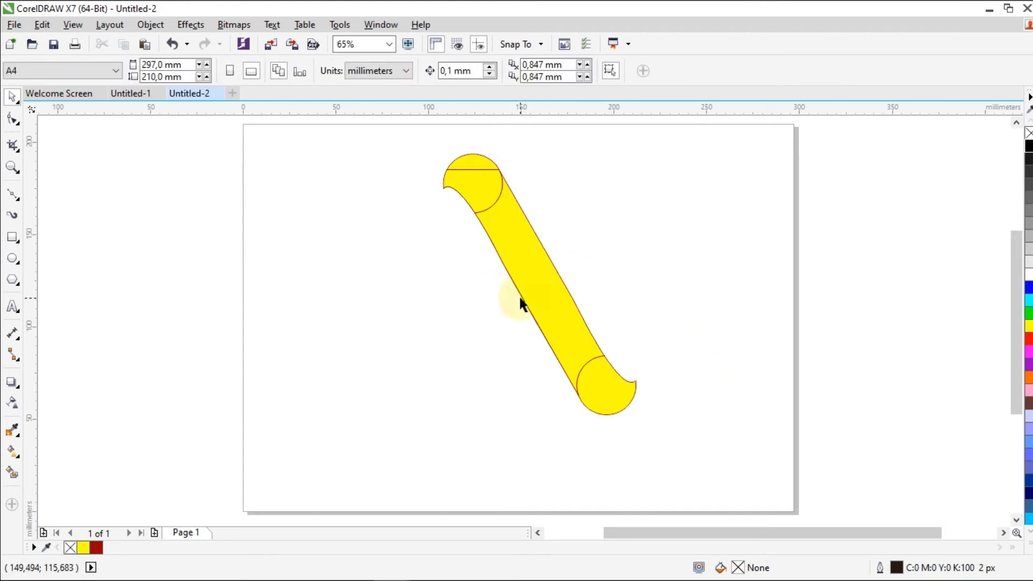
left_click(524, 302)
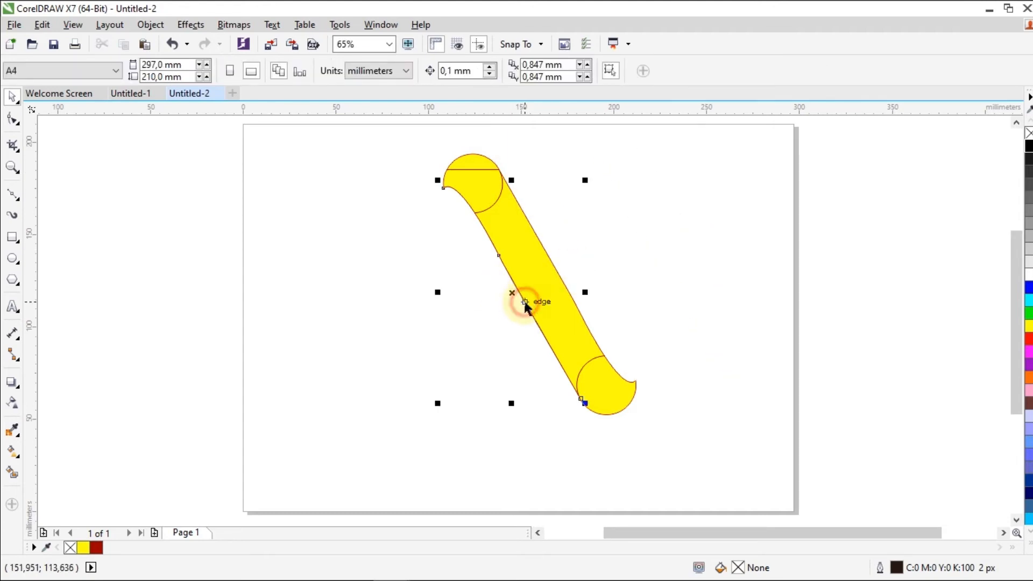
left_click_drag(520, 297, 414, 324)
key("Delete")
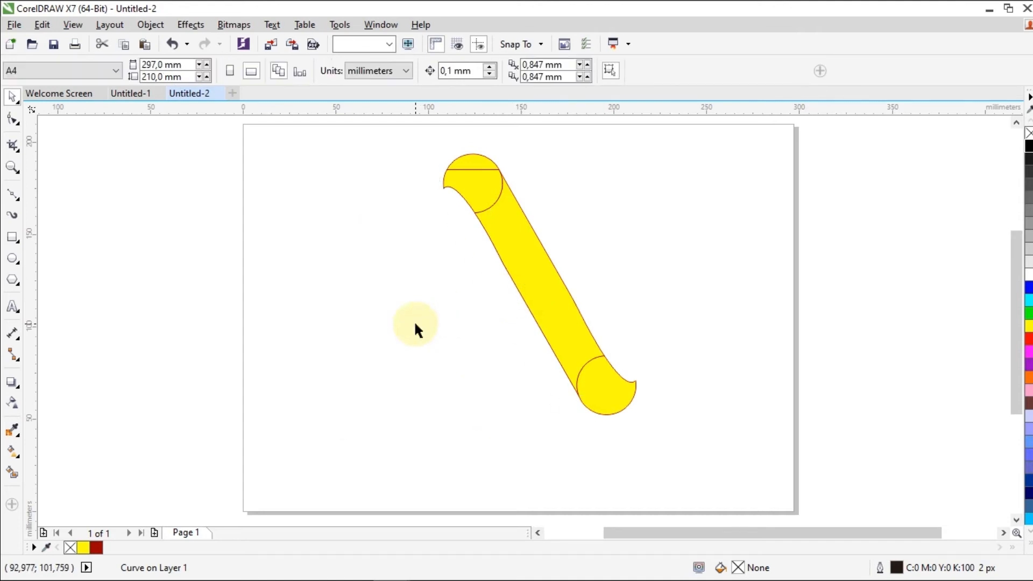
Step: Weld the four yellow pieces into a single diagonal shape
left_click_drag(423, 139, 657, 428)
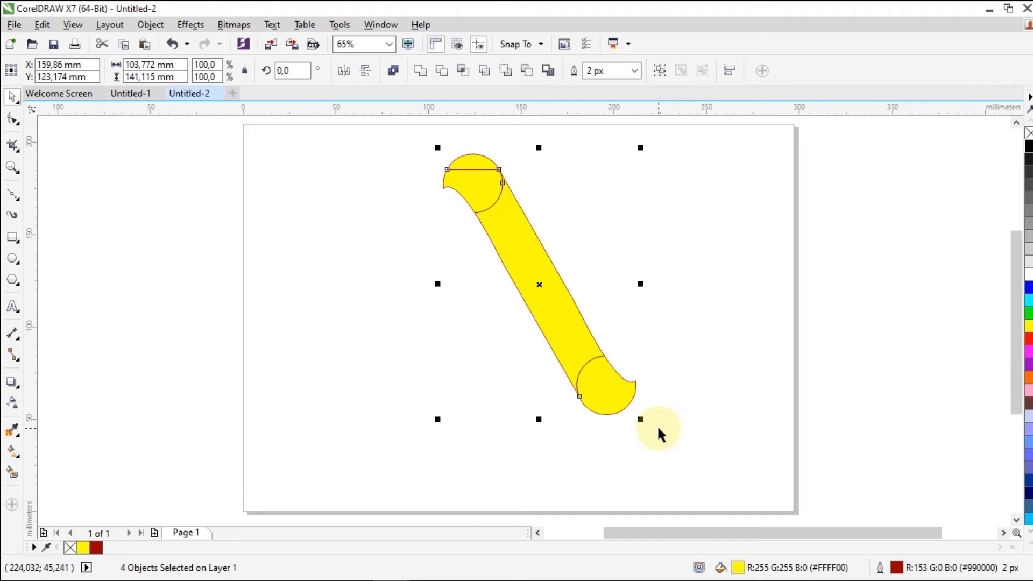
left_click(420, 71)
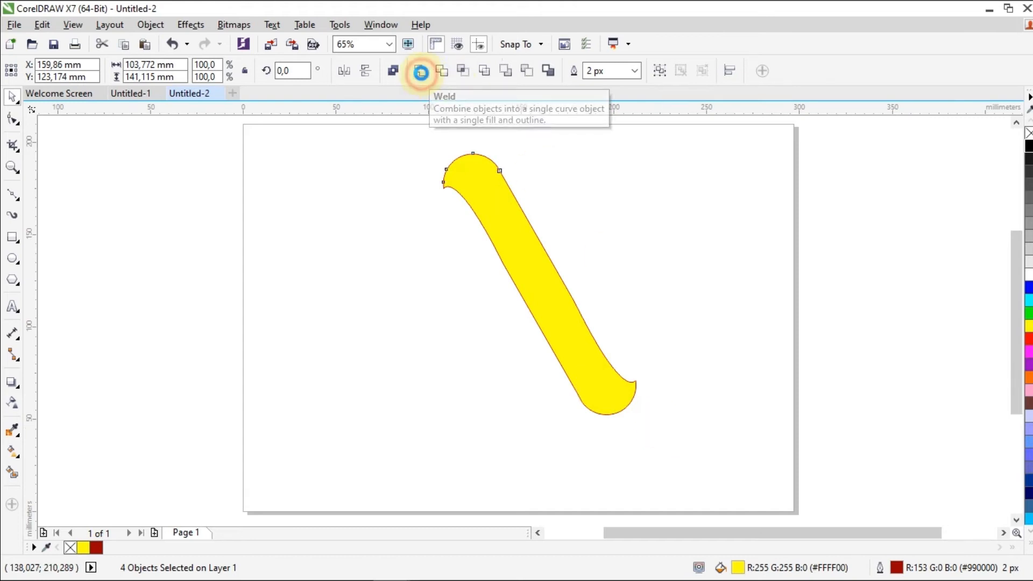
left_click(772, 278)
Step: Delete the extra nodes where the diagonal's lower-left edge meets the rounded bottom end
left_click(11, 167)
left_click_drag(425, 153, 667, 425)
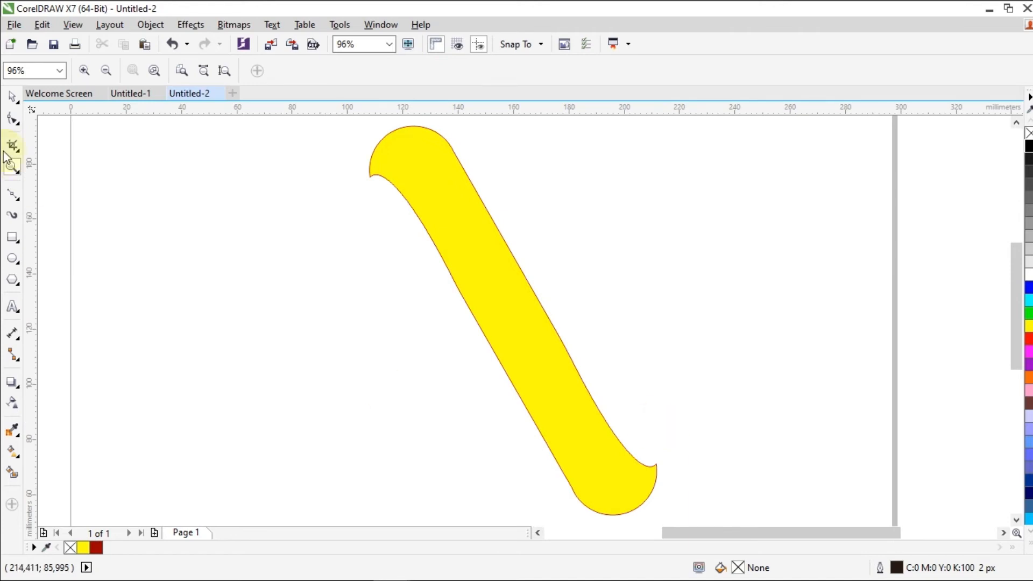
left_click(14, 123)
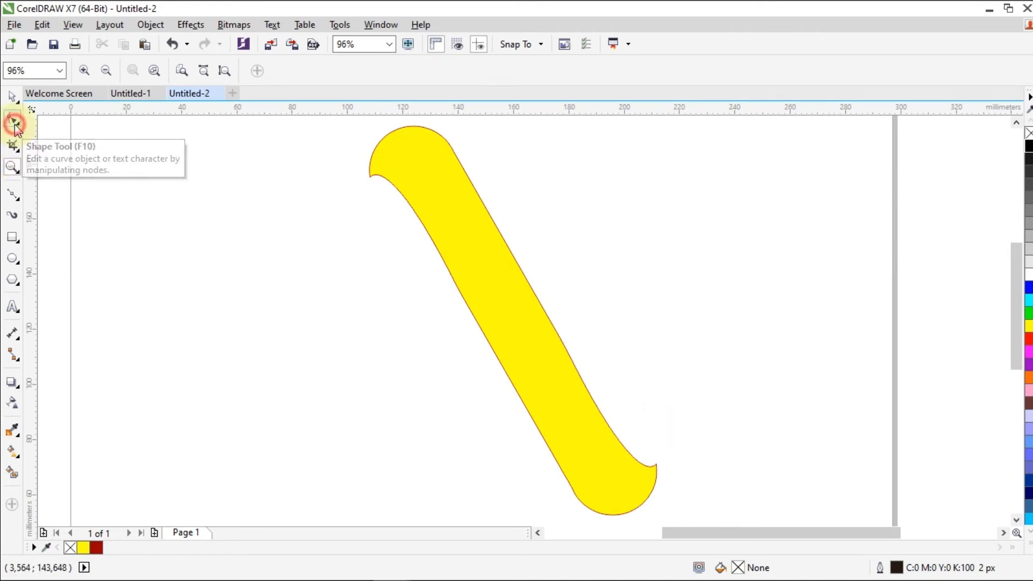
left_click(573, 497)
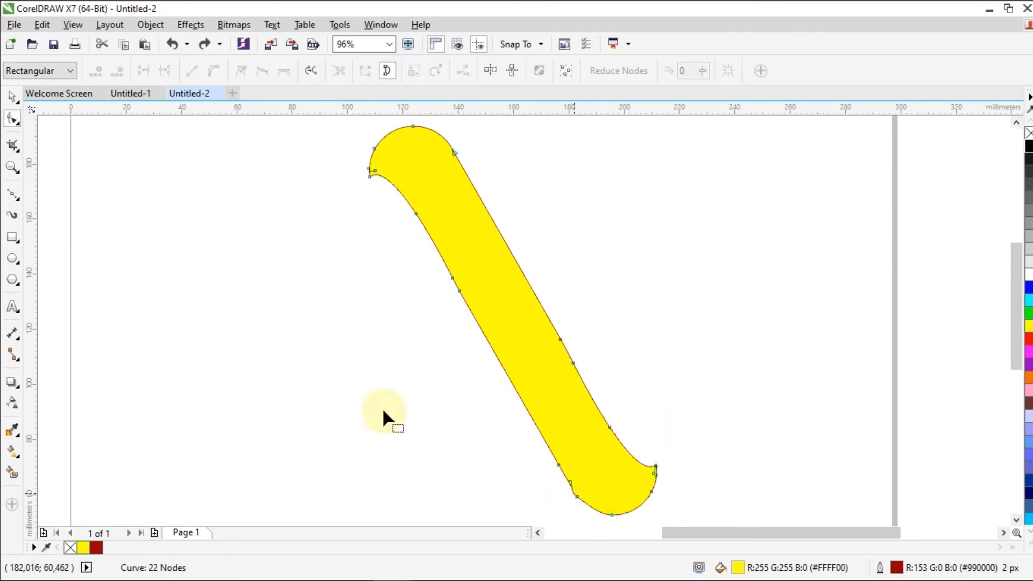
left_click_drag(532, 460, 700, 528)
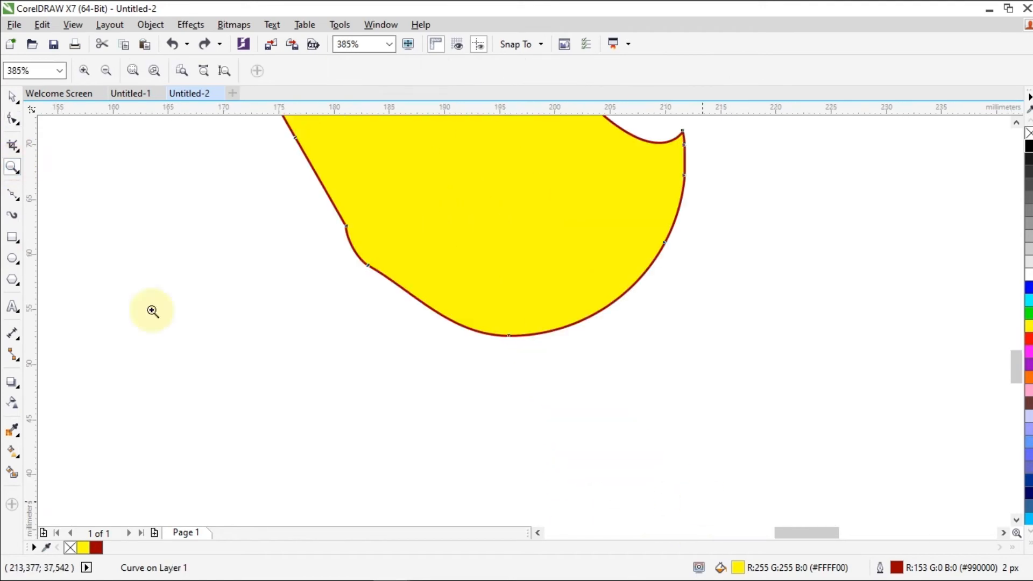
left_click(19, 123)
double_click(357, 255)
double_click(357, 256)
double_click(345, 222)
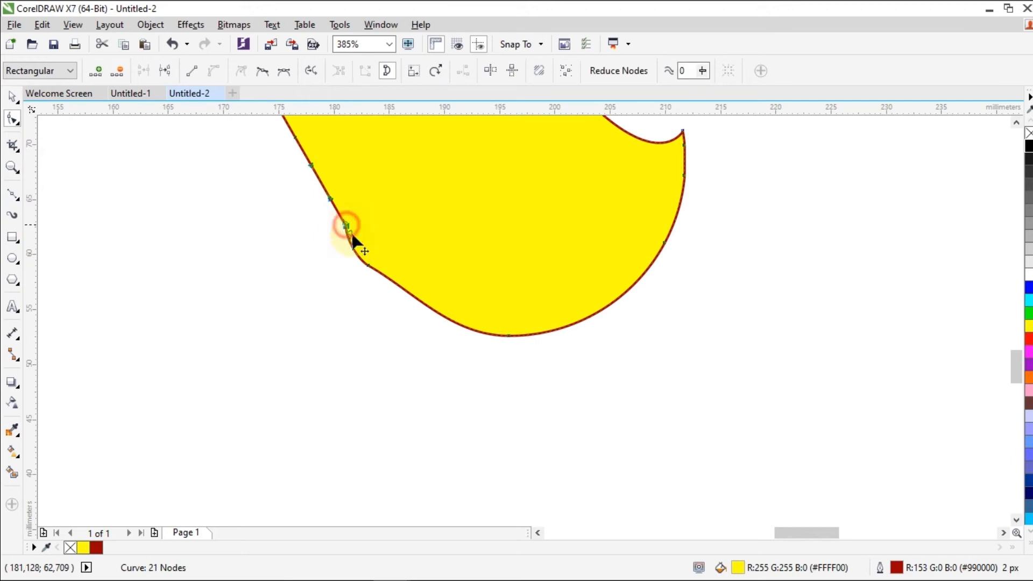
double_click(368, 265)
Step: Smooth the join between the diagonal's lower-left edge and the rounded bottom end by removing the remaining corner node
left_click(345, 226)
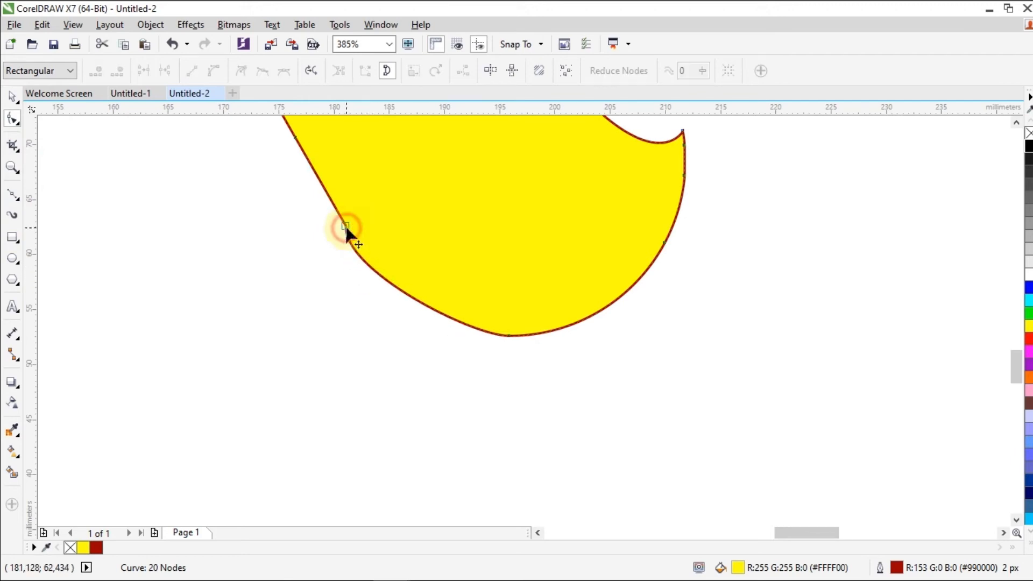
left_click_drag(346, 272, 373, 276)
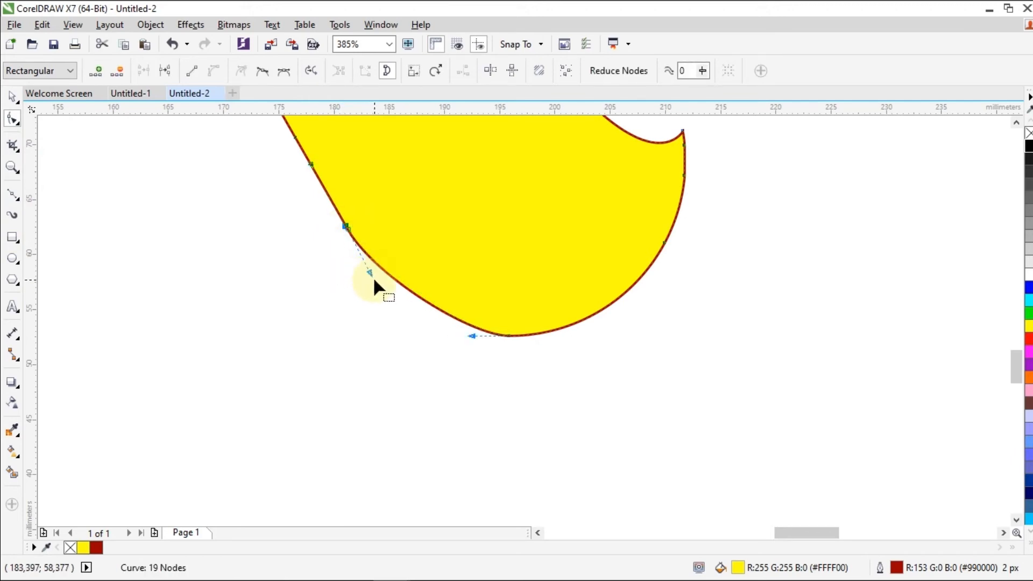
left_click(347, 231)
key("Delete")
left_click(13, 165)
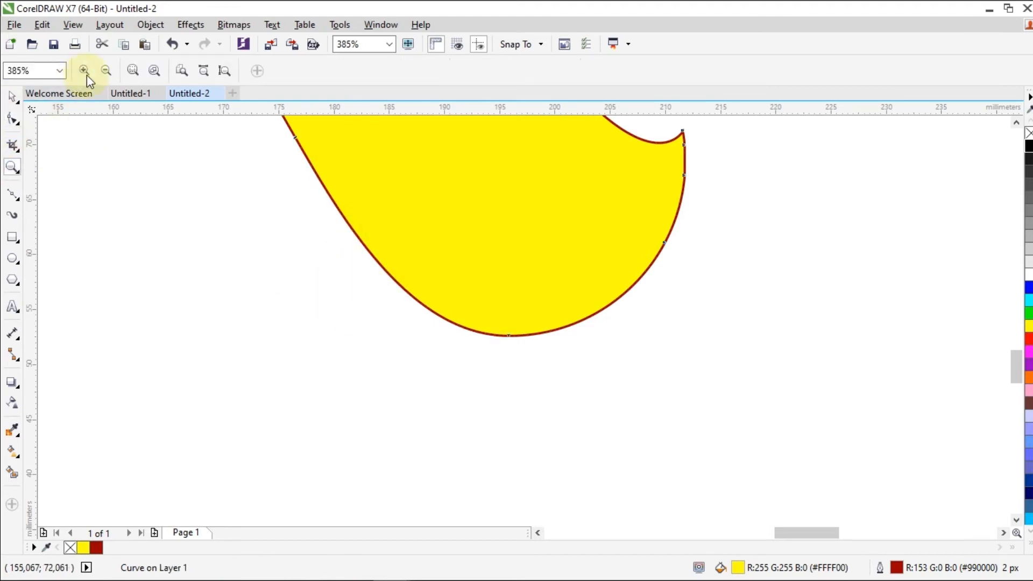
left_click(106, 71)
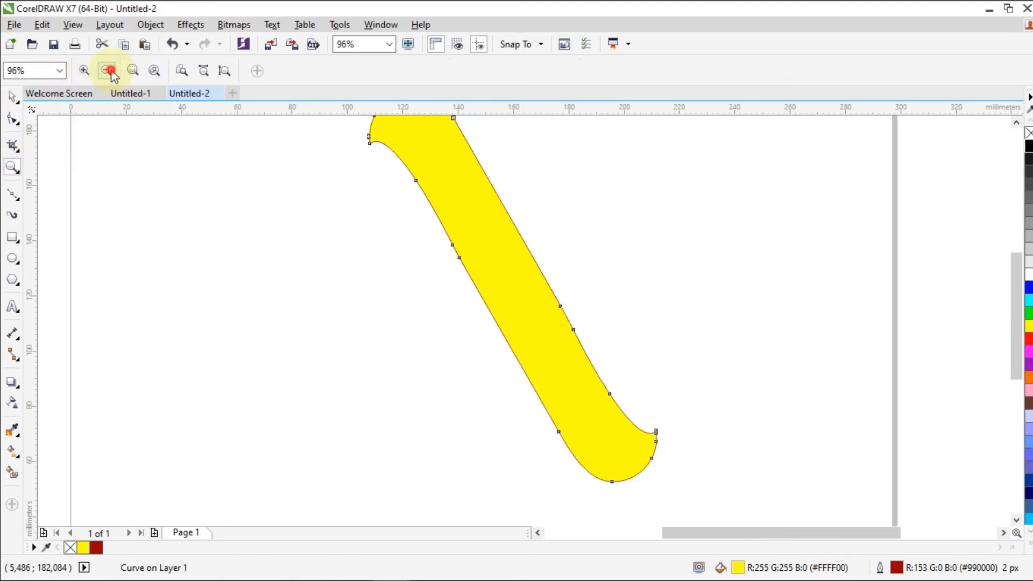
left_click(111, 69)
left_click(101, 156)
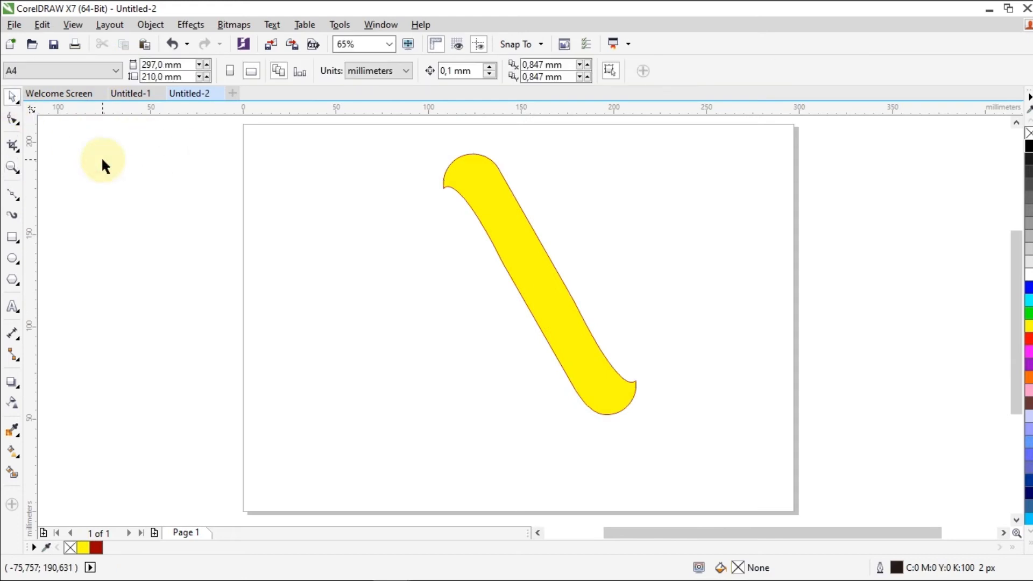
Step: Draw a rectangle about 26 mm wide and 107 mm tall over the diagonal and round its top-left corner to a 50 mm radius
left_click(13, 237)
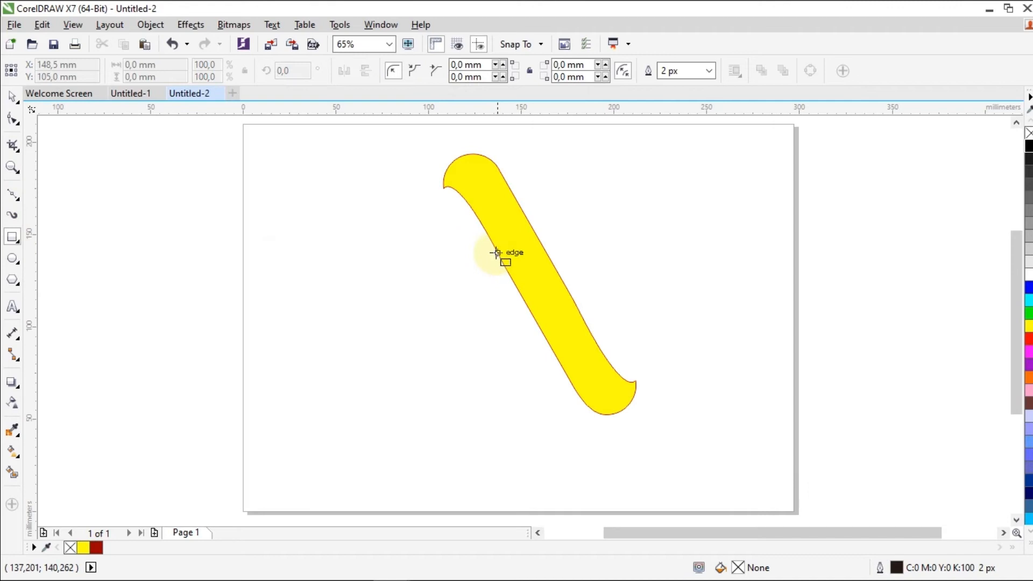
left_click_drag(497, 252, 524, 456)
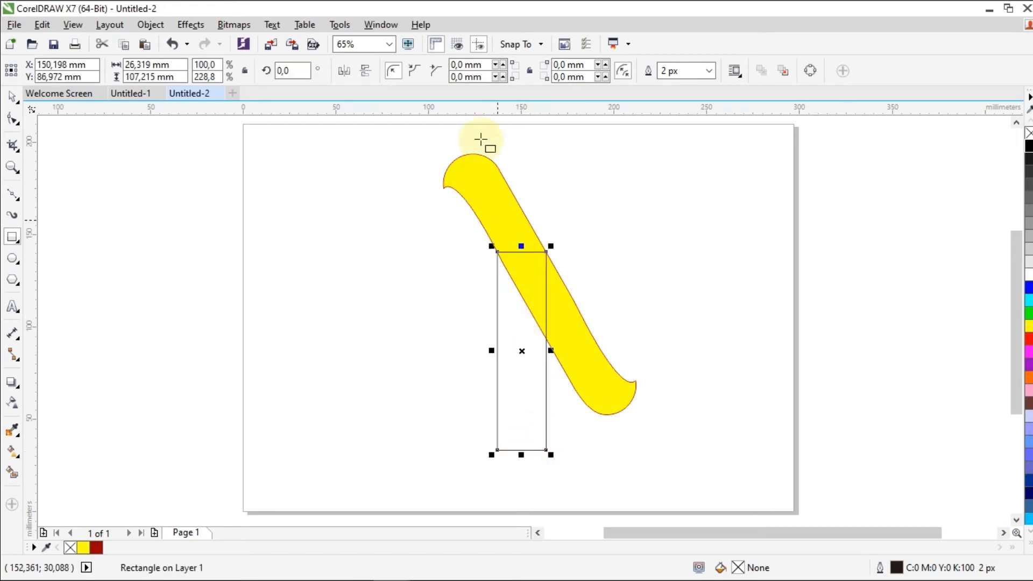
left_click_drag(465, 64, 447, 67)
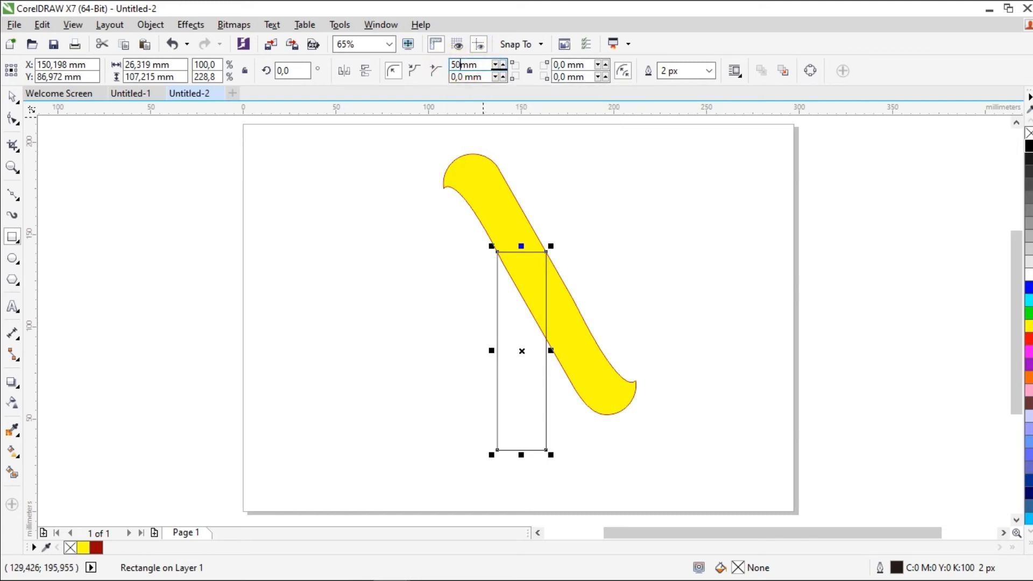
Step: Move the rectangle onto the diagonal's lower-right end and stretch it upward to about 136 mm tall, aligning it with the rounded edge
mouse_move(522, 351)
left_mouse_down()
mouse_move(618, 297)
mouse_move(612, 291)
left_mouse_up()
left_click_drag(612, 191, 608, 140)
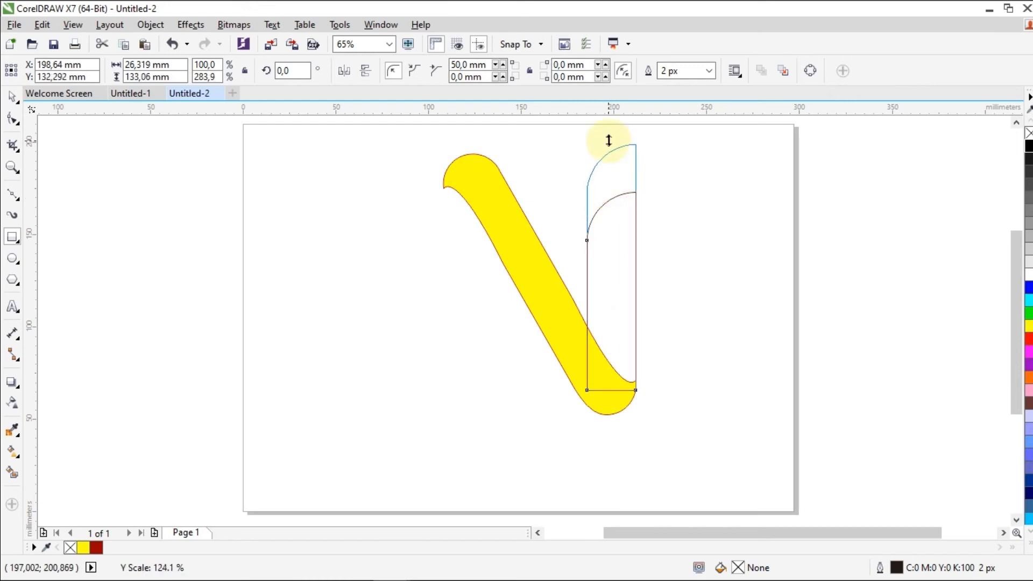
left_click(9, 168)
left_click_drag(553, 346, 670, 416)
key("space")
left_click_drag(570, 249, 571, 244)
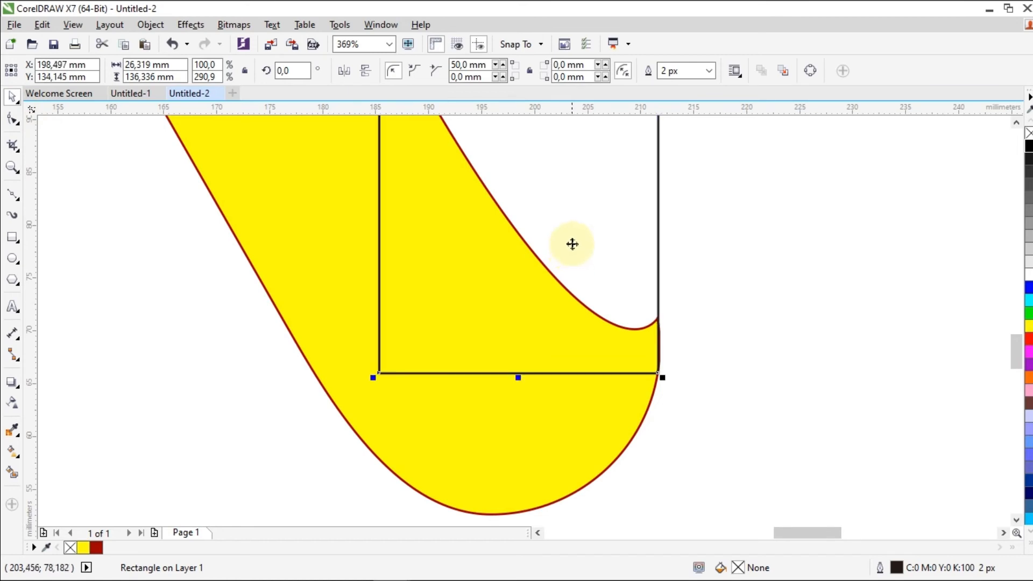
Step: Duplicate the right stem, mirror the copy horizontally and vertically, and place it under the diagonal's upper-left end as the left stem
left_click(13, 167)
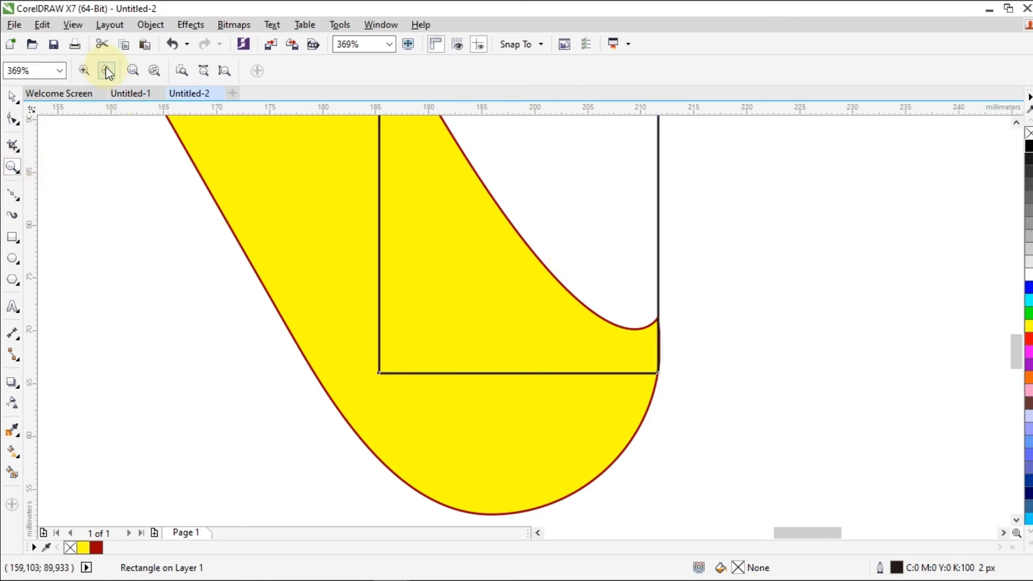
left_click(106, 72)
left_click(11, 97)
left_click(618, 228)
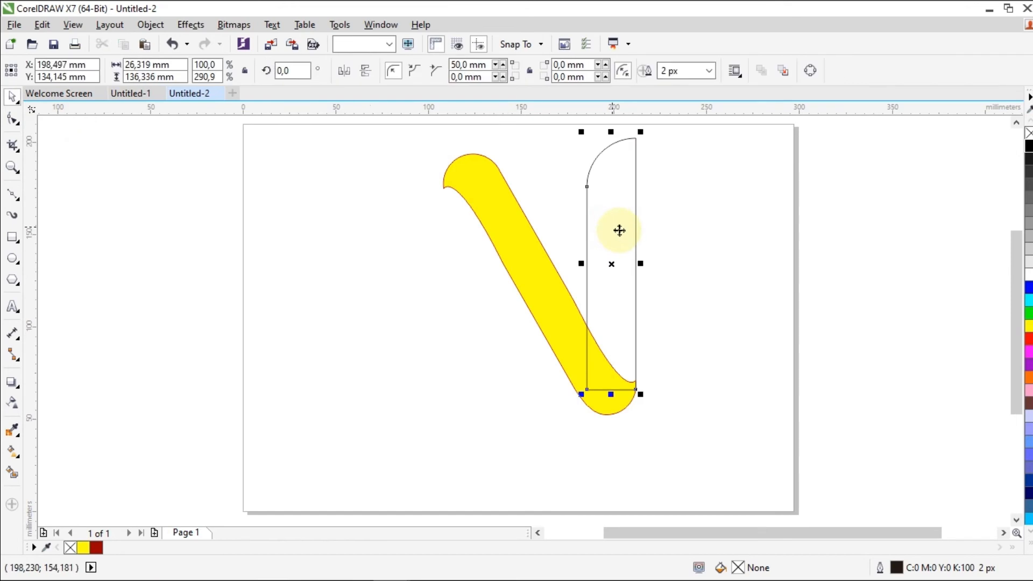
left_click(344, 70)
left_click(366, 70)
left_click_drag(622, 260, 468, 301)
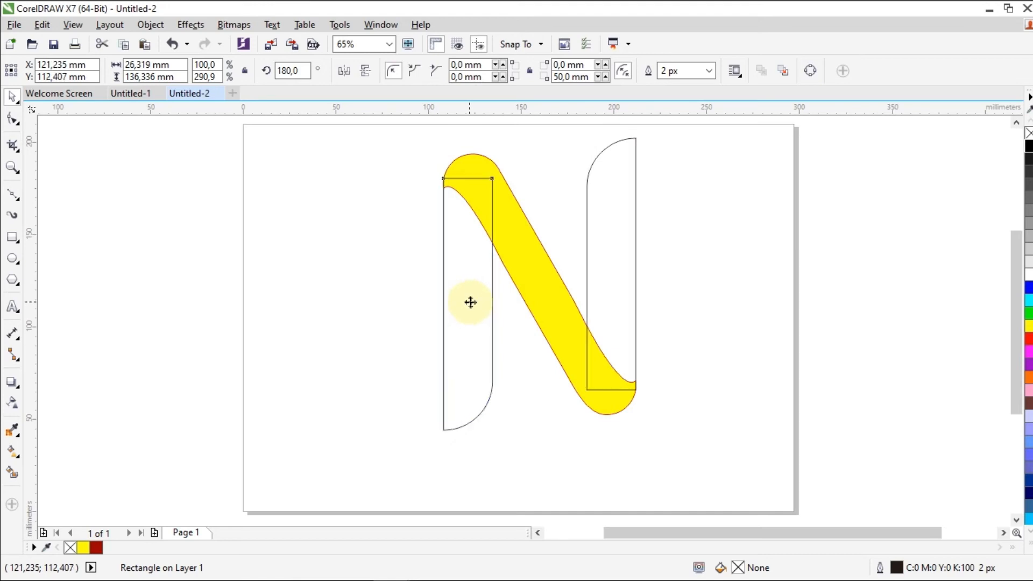
left_click(179, 188)
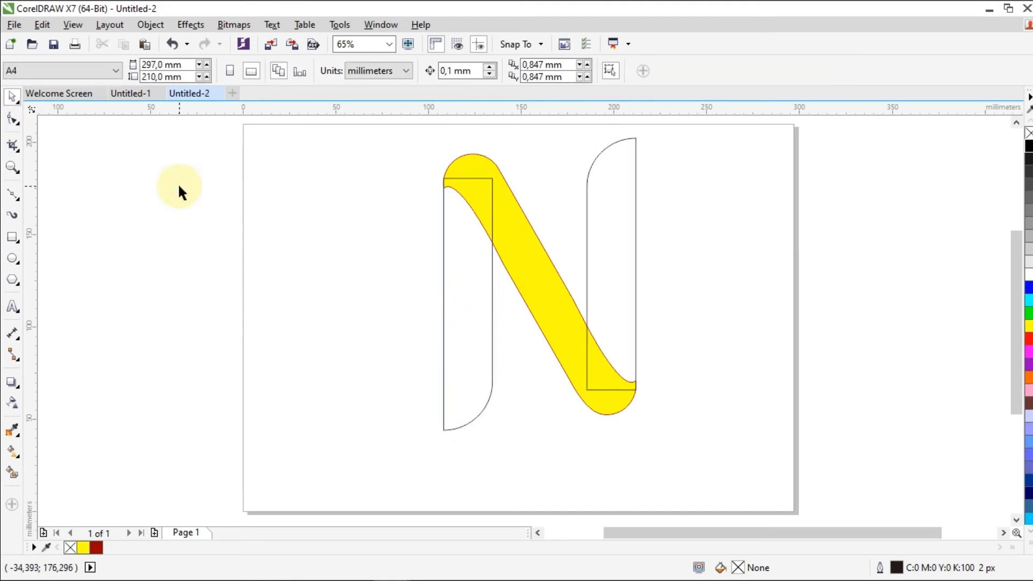
Step: Fill the left and right stems with green
left_click(493, 305)
left_click(1028, 313)
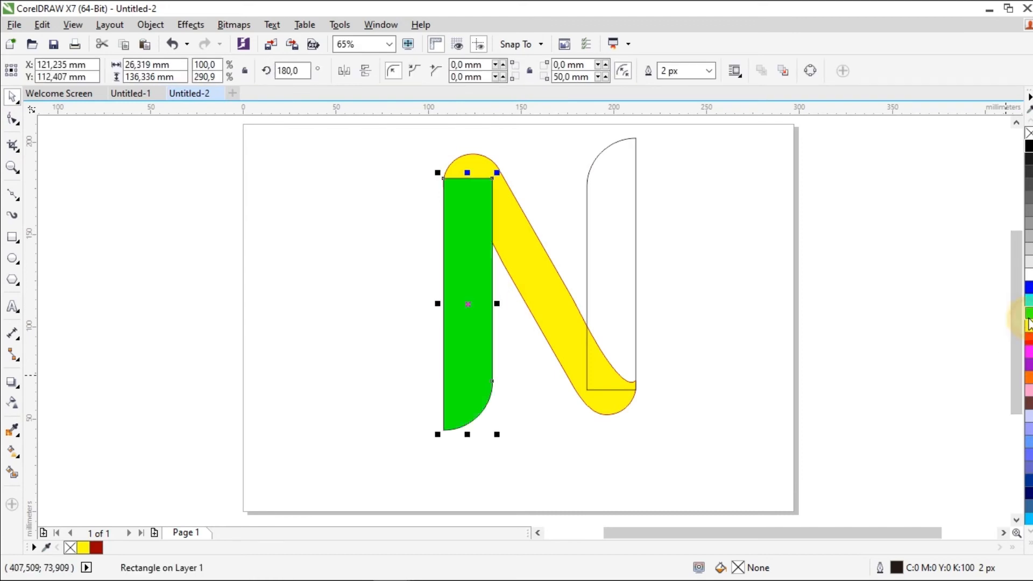
left_click(625, 222)
left_click(1029, 313)
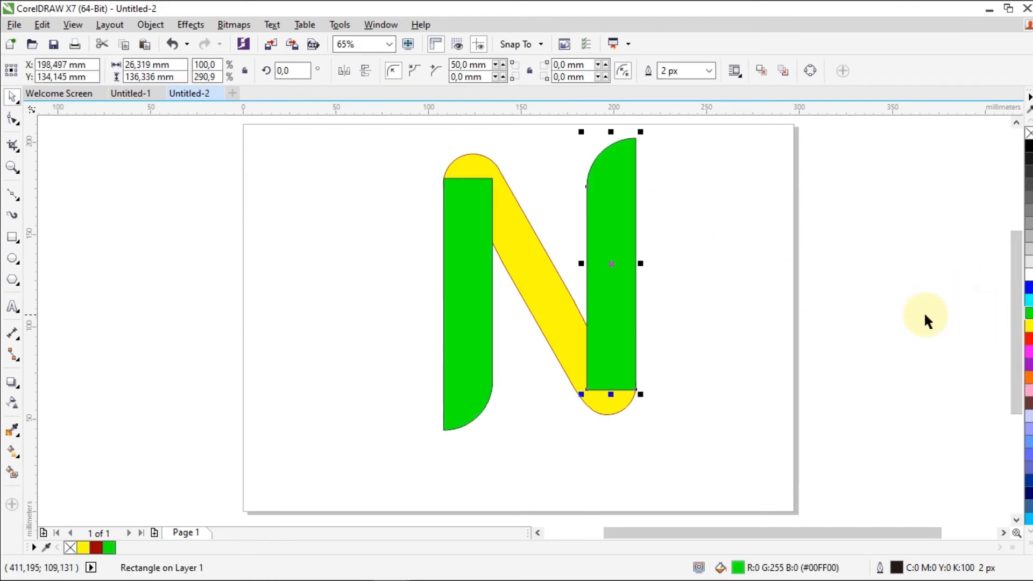
key("Escape")
Step: Send both green stems to the back of the page, behind the yellow diagonal
left_click(469, 299)
right_click(470, 298)
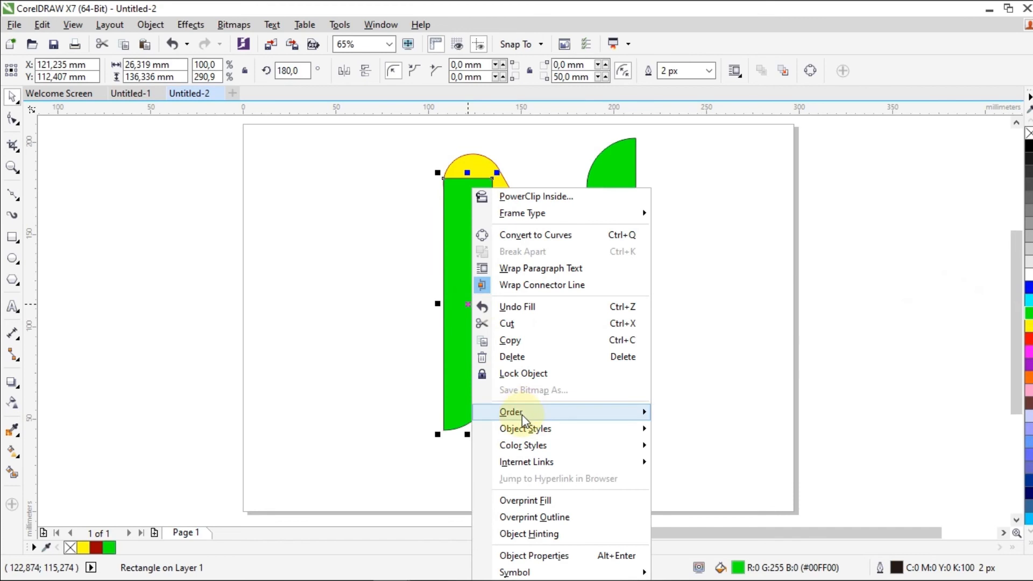
mouse_move(521, 412)
left_click(689, 430)
left_click(617, 235)
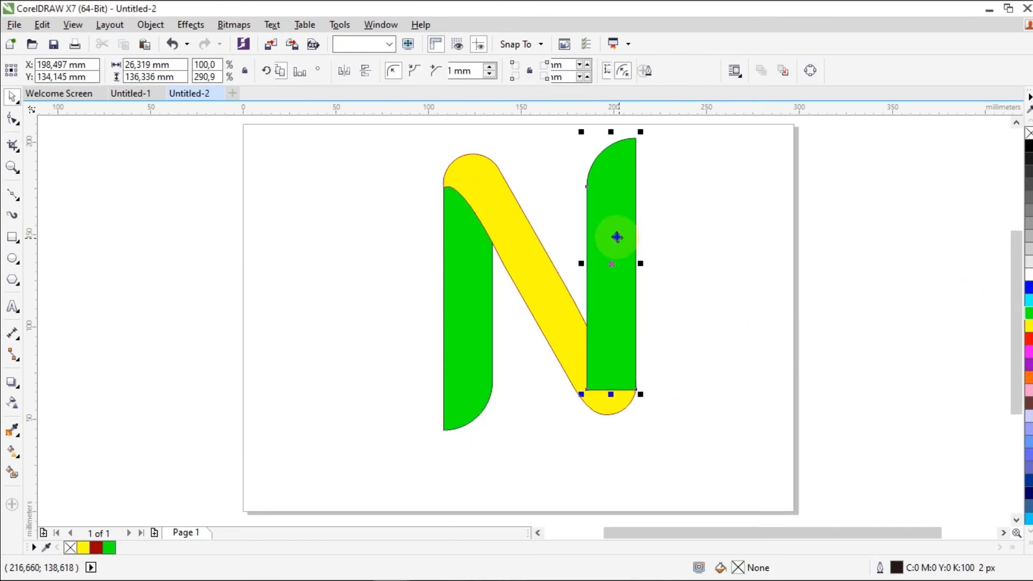
right_click(616, 237)
mouse_move(702, 412)
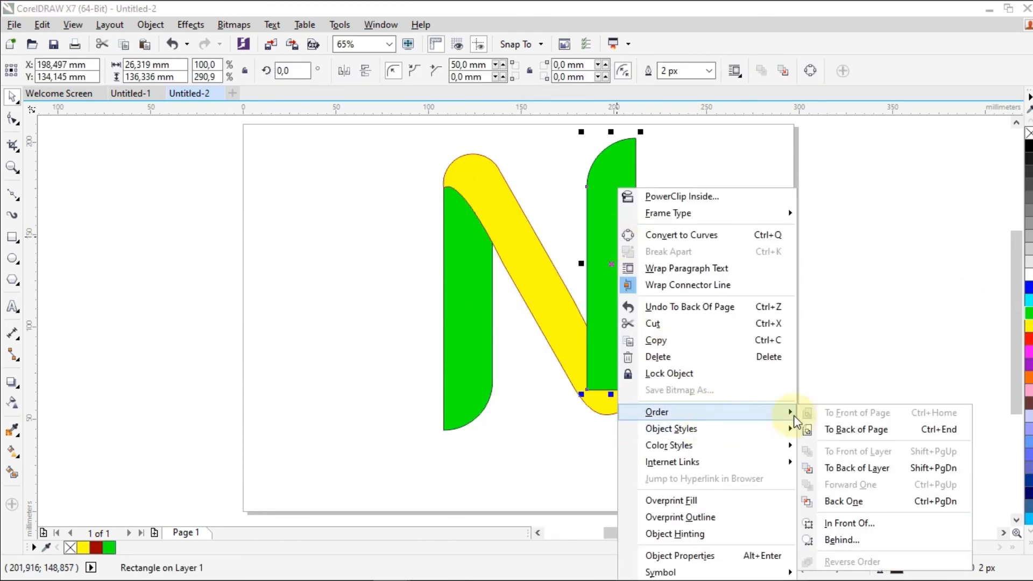
left_click(831, 429)
left_click(840, 380)
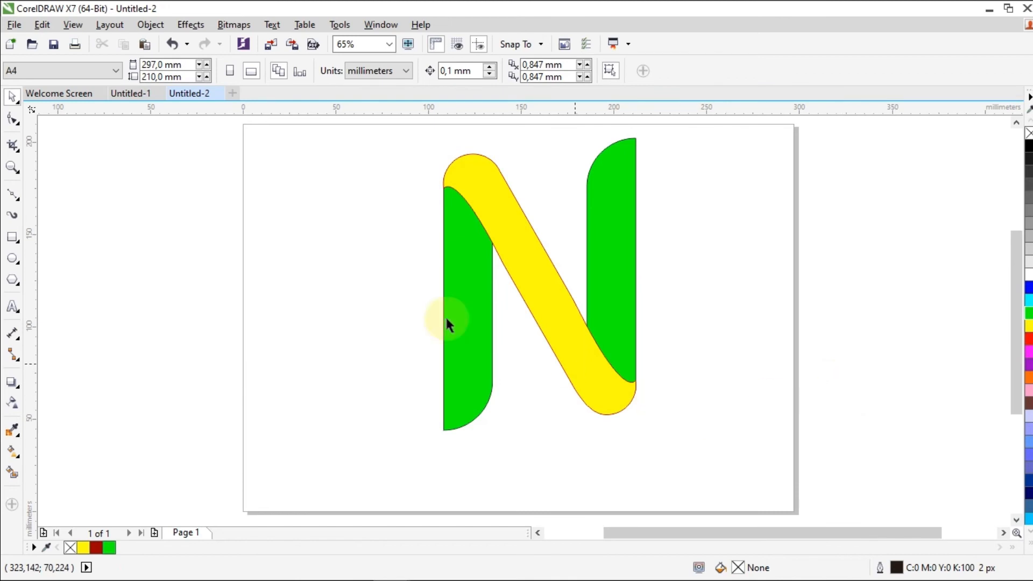
Step: Give the left stem a vertical linear fountain fill from black at its top to yellow at its bottom, extending the yellow end slightly below the stem
left_click(472, 338)
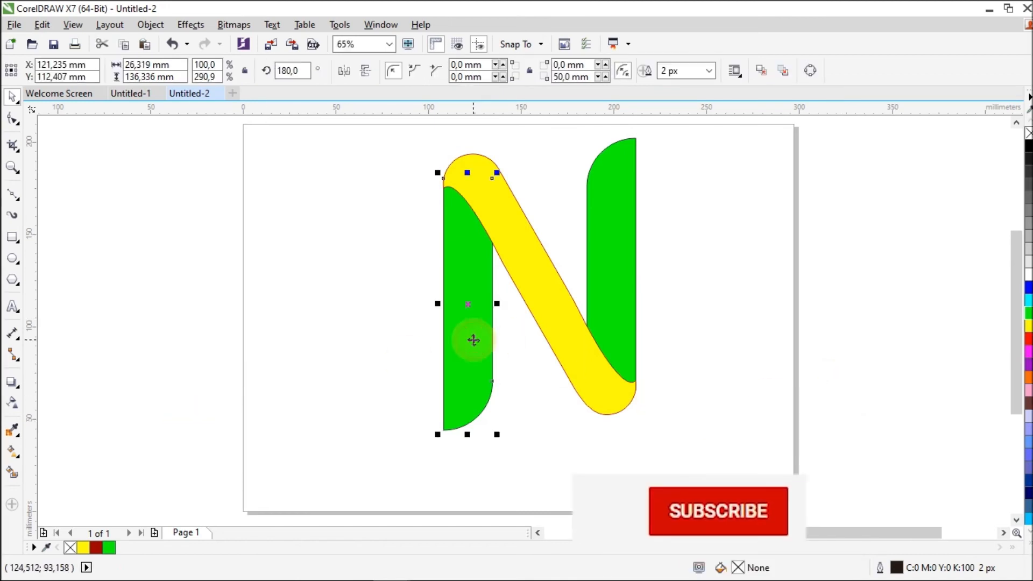
left_click(12, 451)
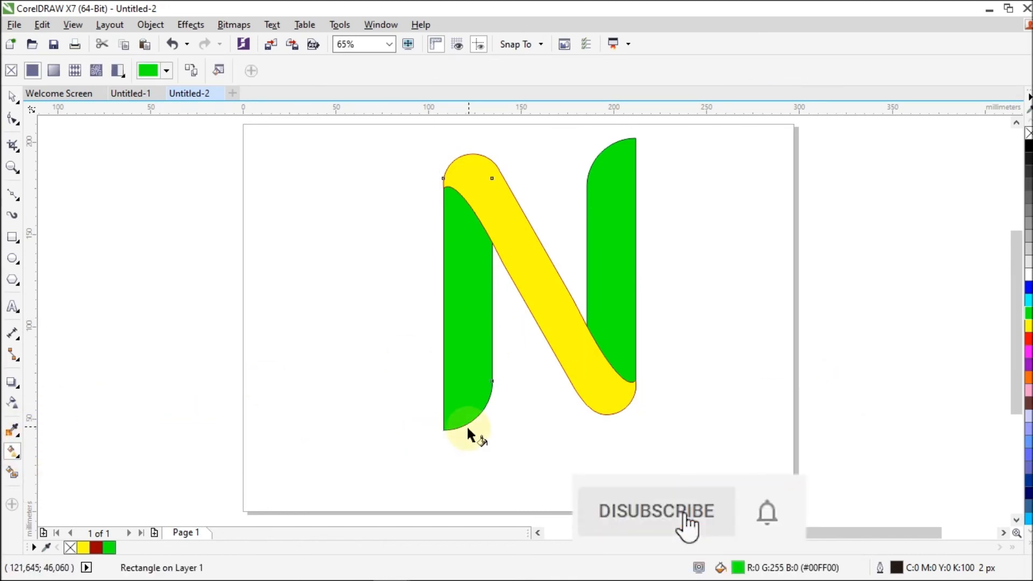
left_click_drag(465, 200, 467, 429)
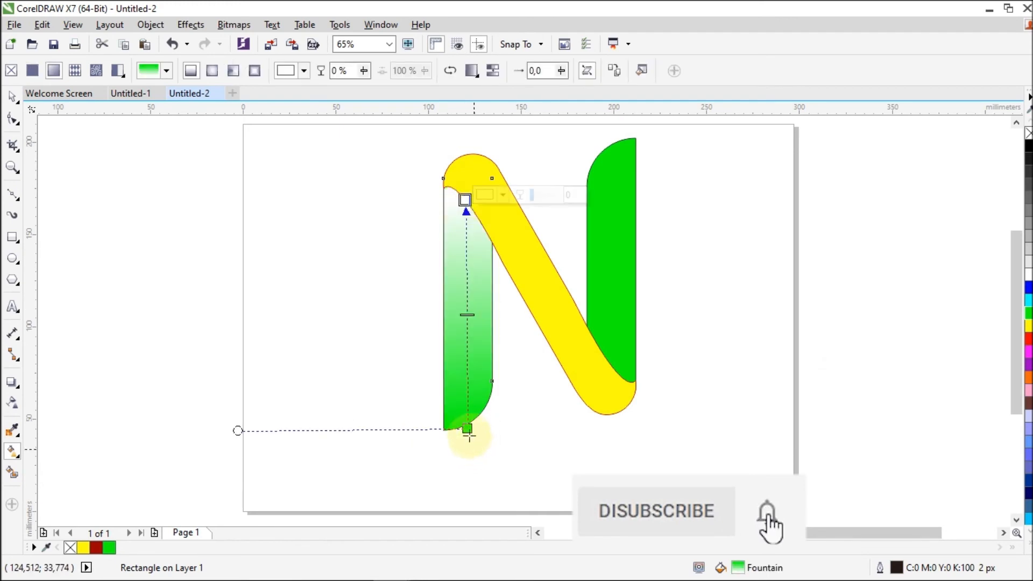
left_click(1028, 325)
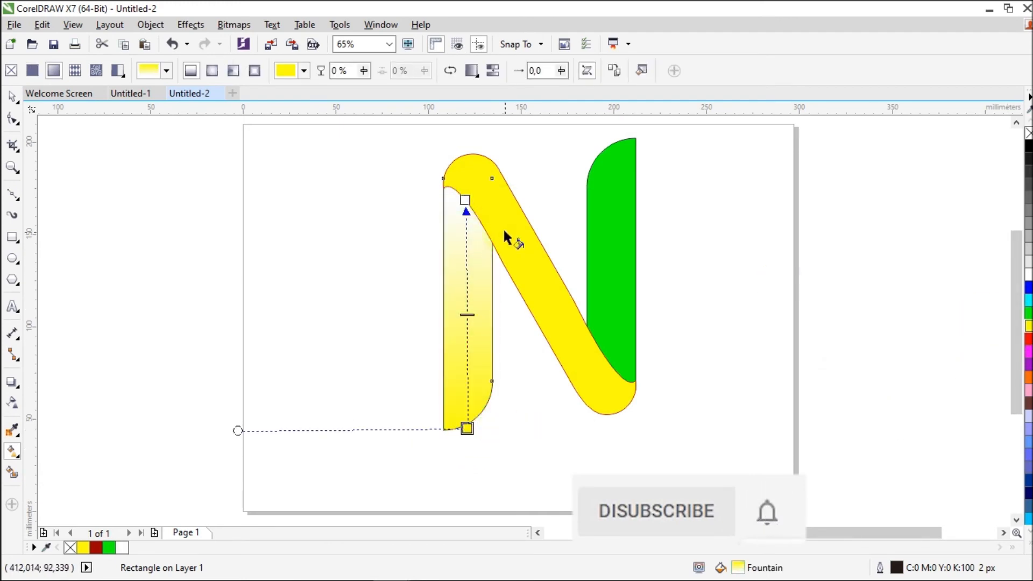
left_click(465, 200)
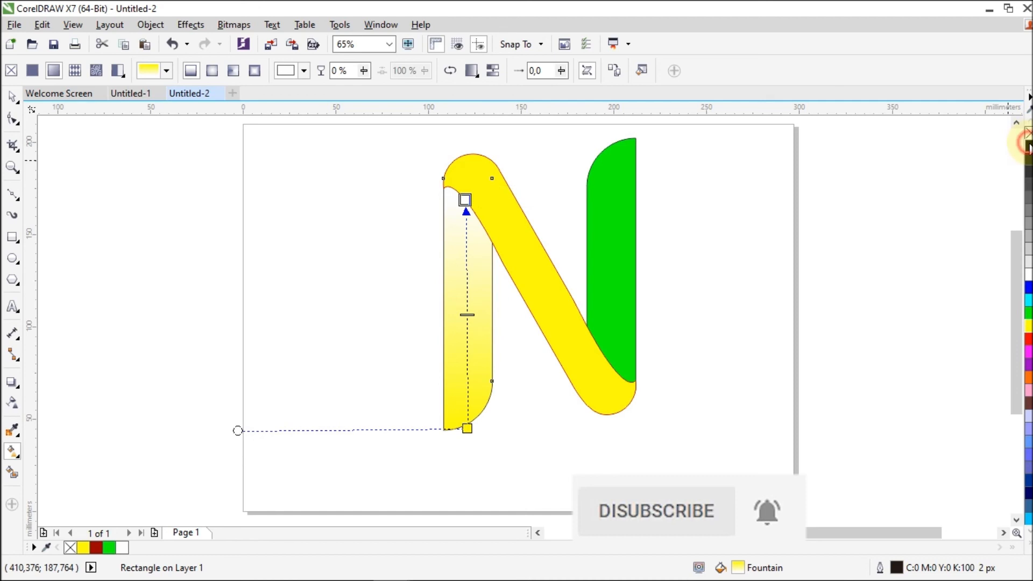
left_click(1027, 146)
left_click_drag(466, 429, 472, 456)
left_click_drag(470, 328, 470, 308)
left_click(12, 97)
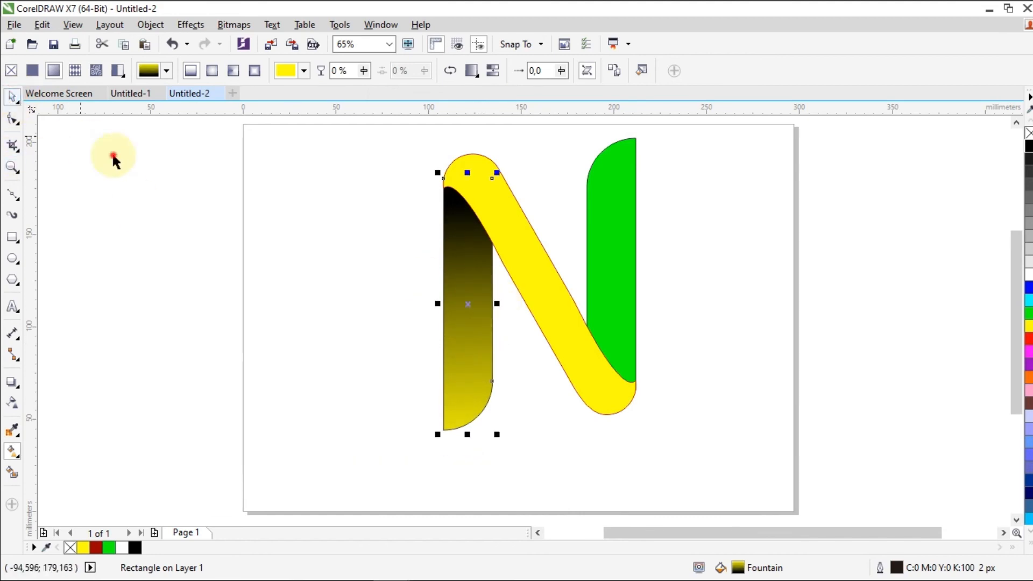
left_click(113, 155)
Step: Sample the dark yellow #B5B500 from the lower part of the left stem's gradient and fill the diagonal with it
left_click(14, 436)
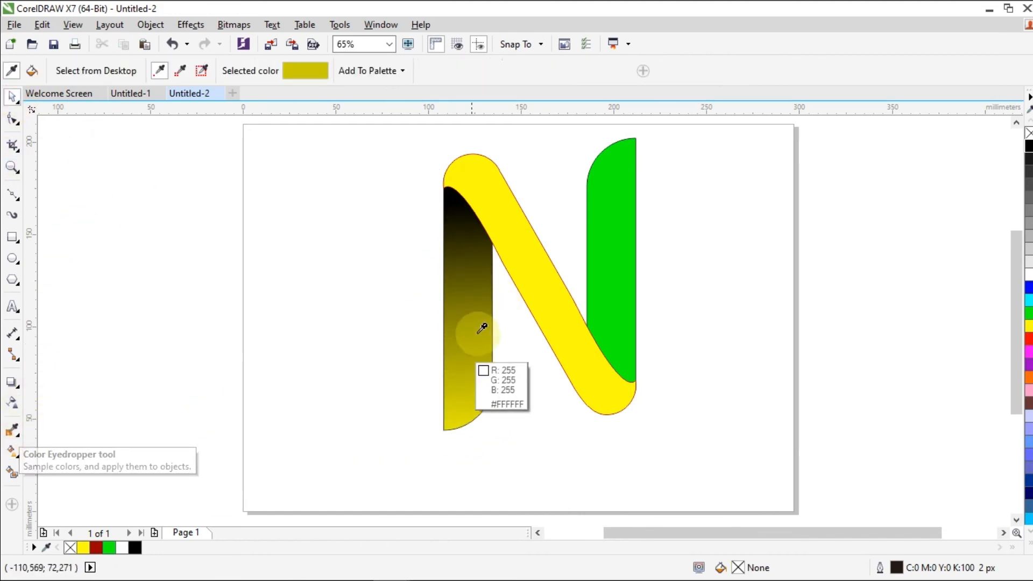
left_click(467, 368)
left_click(535, 277)
left_click(16, 98)
Step: Apply a fountain fill to the diagonal, blending #B5B500 into a white highlight along its upper edge and stretching the gradient along its length
left_click(507, 221)
left_click(12, 451)
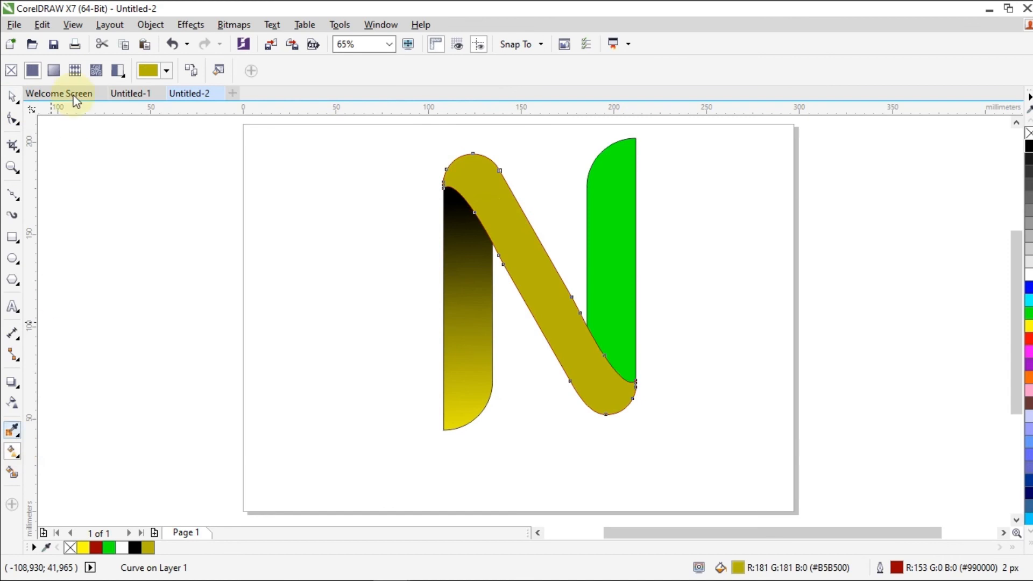
left_click(54, 70)
left_click_drag(507, 298, 632, 415)
mouse_move(500, 408)
left_mouse_down()
mouse_move(484, 286)
mouse_move(446, 147)
left_mouse_up()
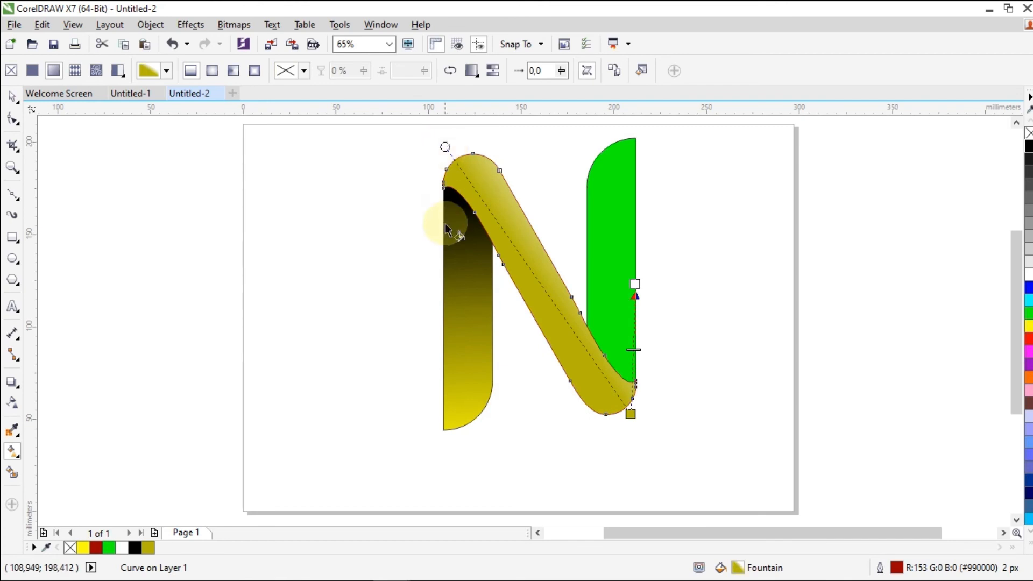
left_click(13, 96)
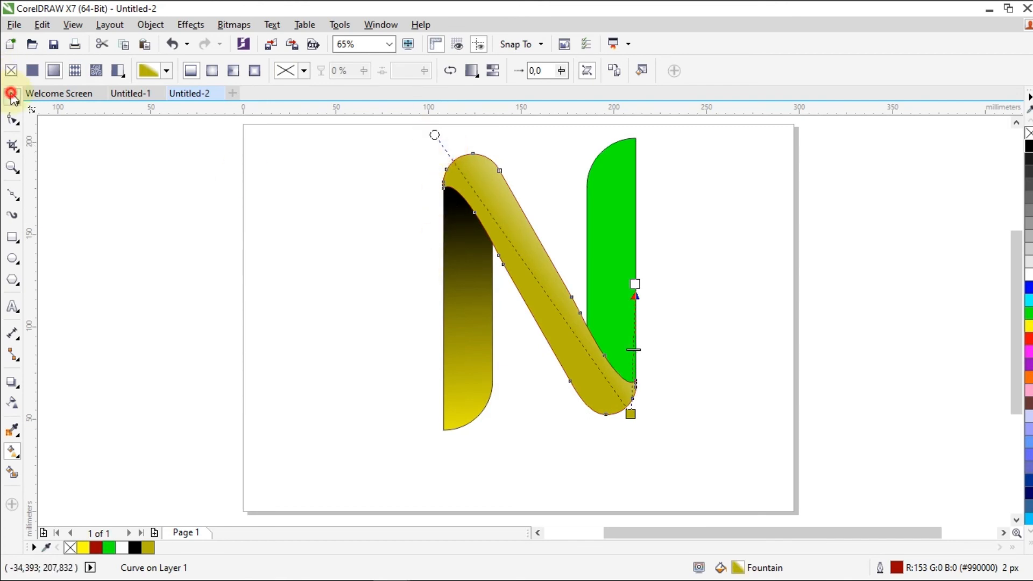
left_click(143, 194)
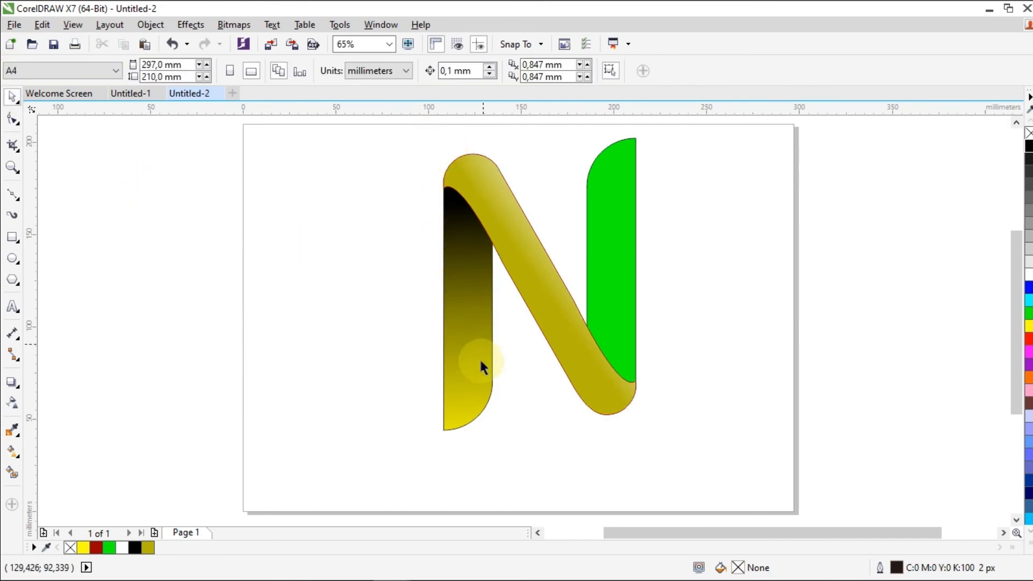
Step: Copy the left stem's fountain fill to the right stem, with yellow at the top and black at the bottom
left_click(473, 375)
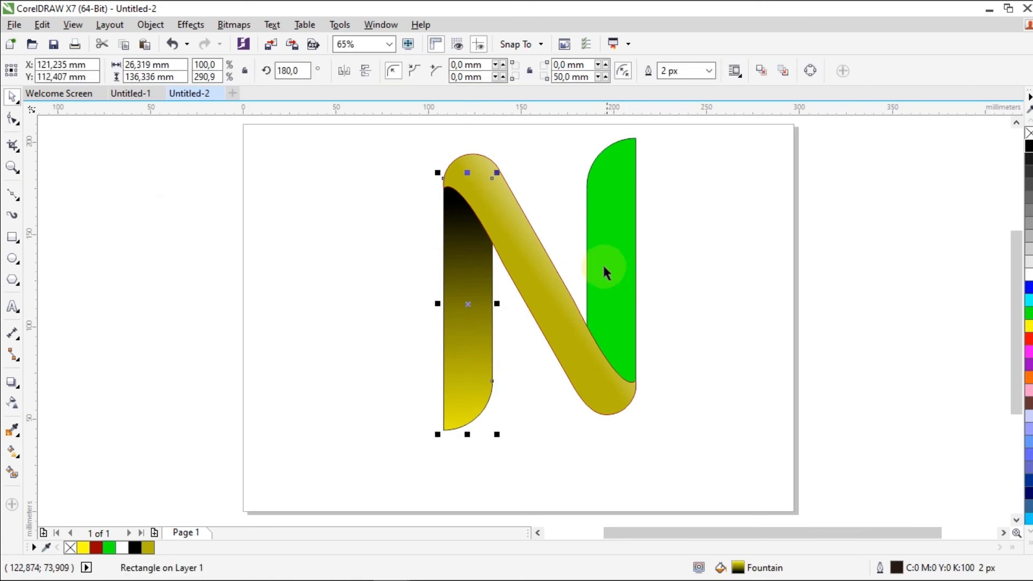
left_click(623, 257)
left_click(10, 452)
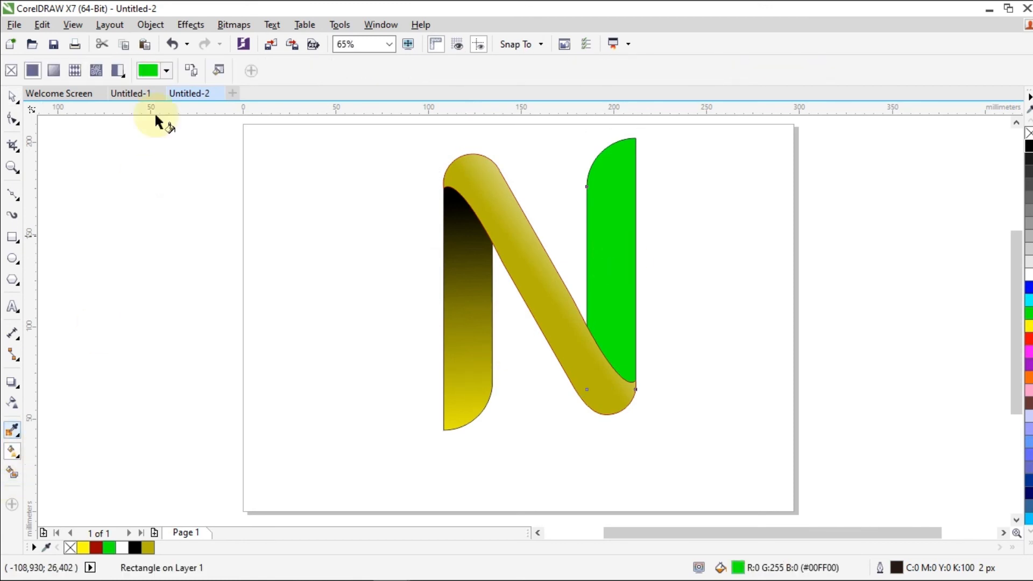
left_click(459, 299)
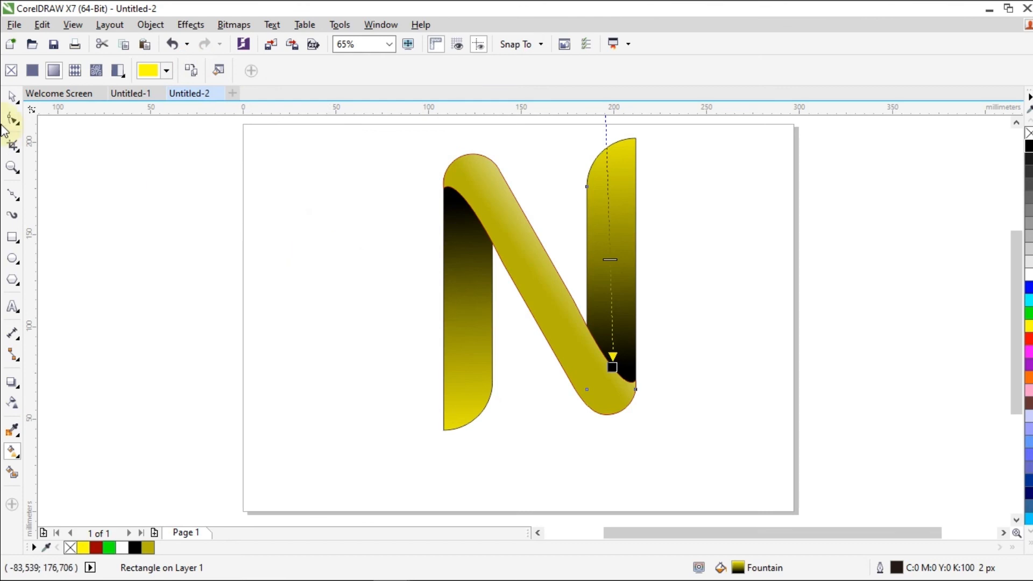
left_click(11, 99)
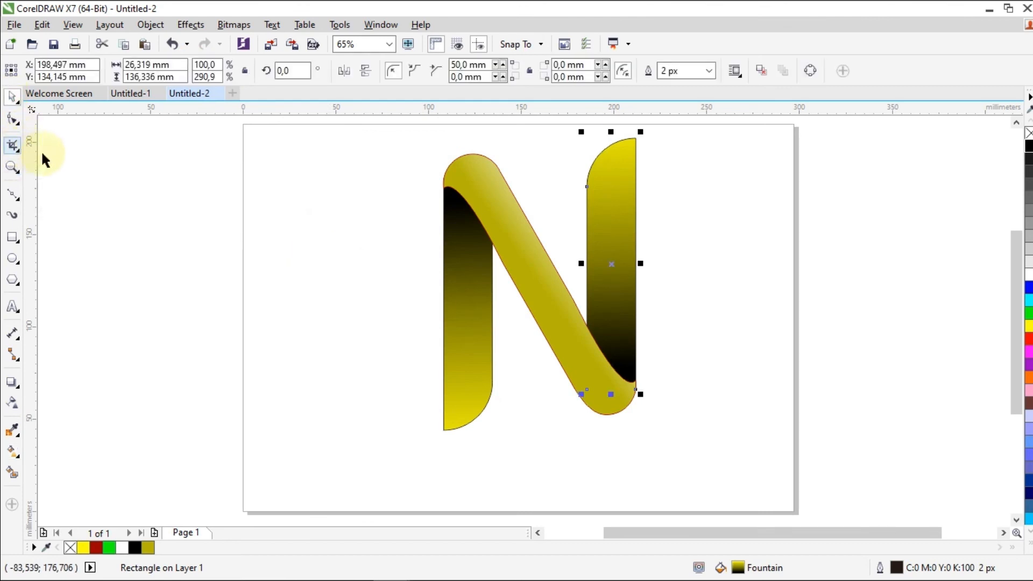
Step: Remove the outlines from the diagonal and both stems of the letter N
left_click(12, 167)
left_click(103, 70)
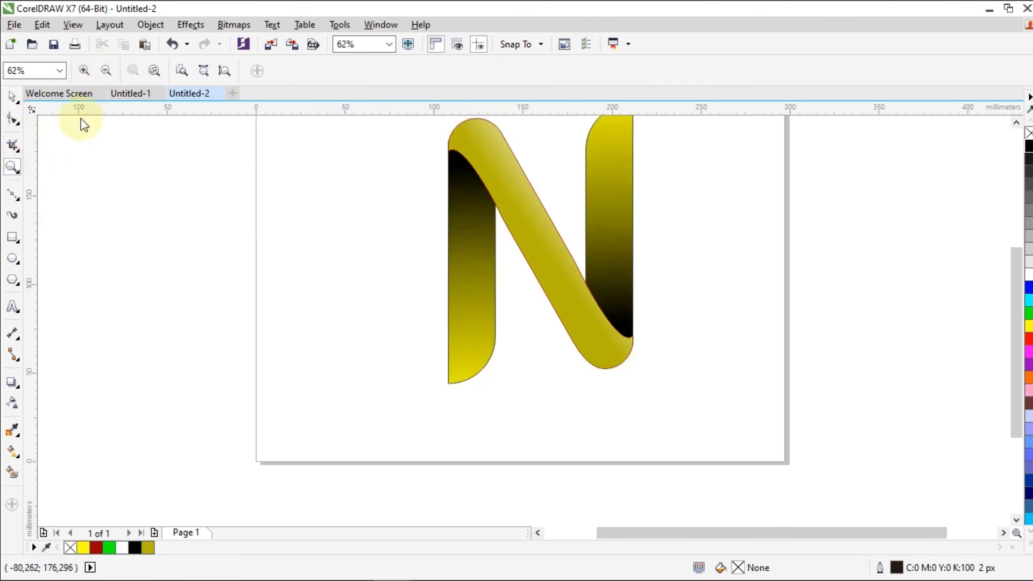
left_click(105, 72)
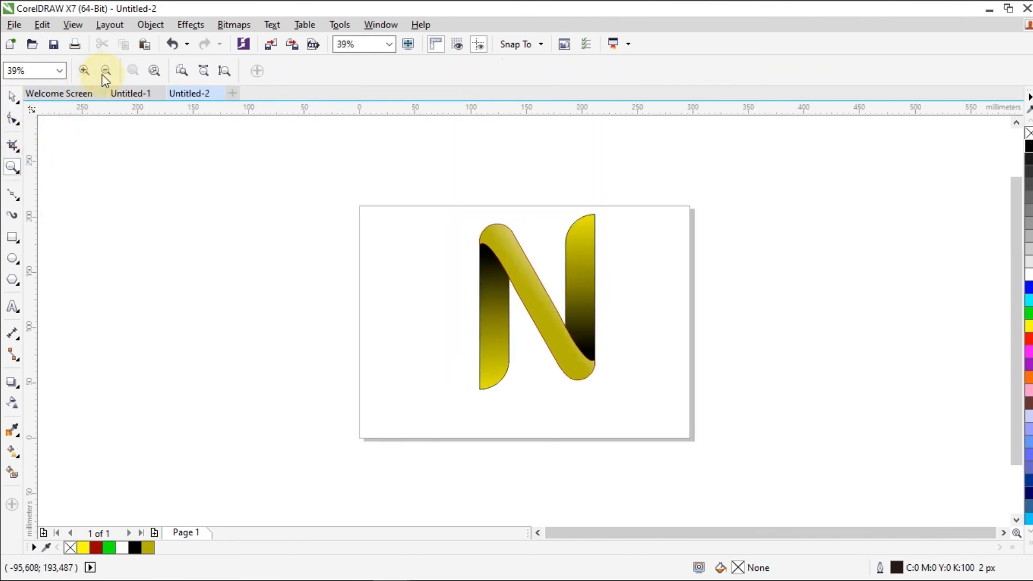
left_click(13, 96)
left_click_drag(644, 402, 645, 404)
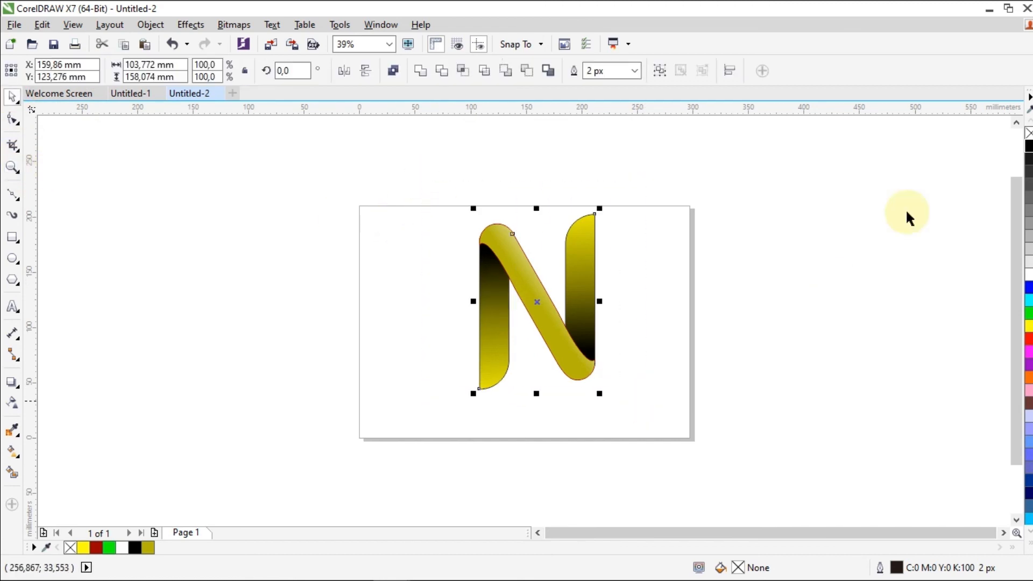
right_click(1028, 133)
left_click(898, 257)
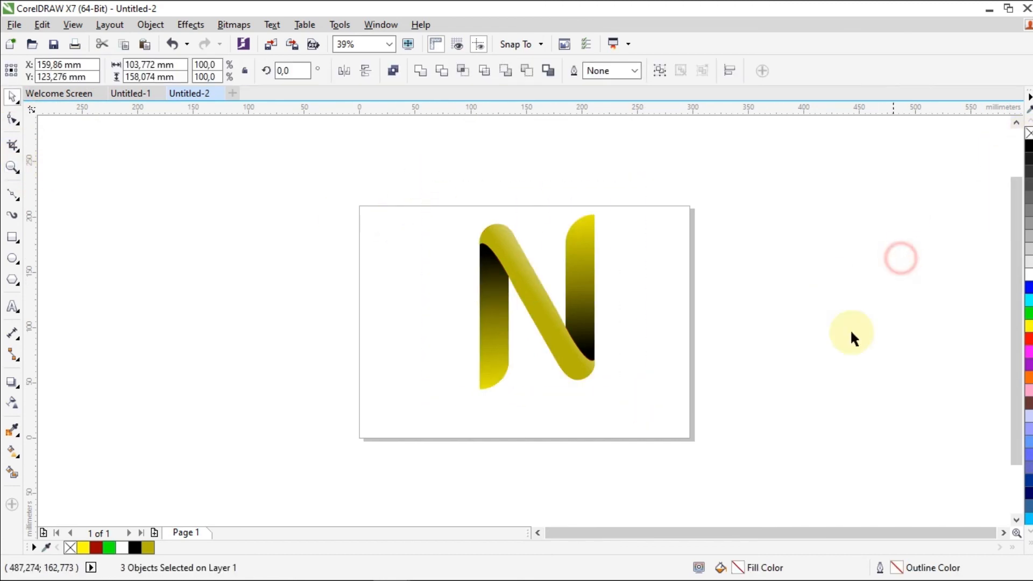
left_click(11, 165)
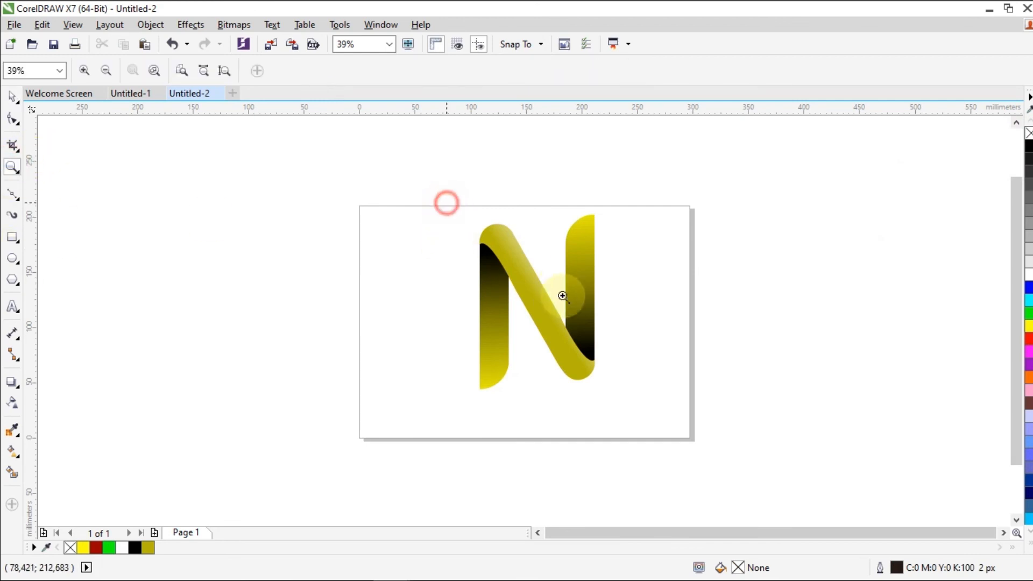
Step: Group the diagonal and both stems of the letter N into one object
left_click_drag(447, 203, 616, 403)
left_click(12, 99)
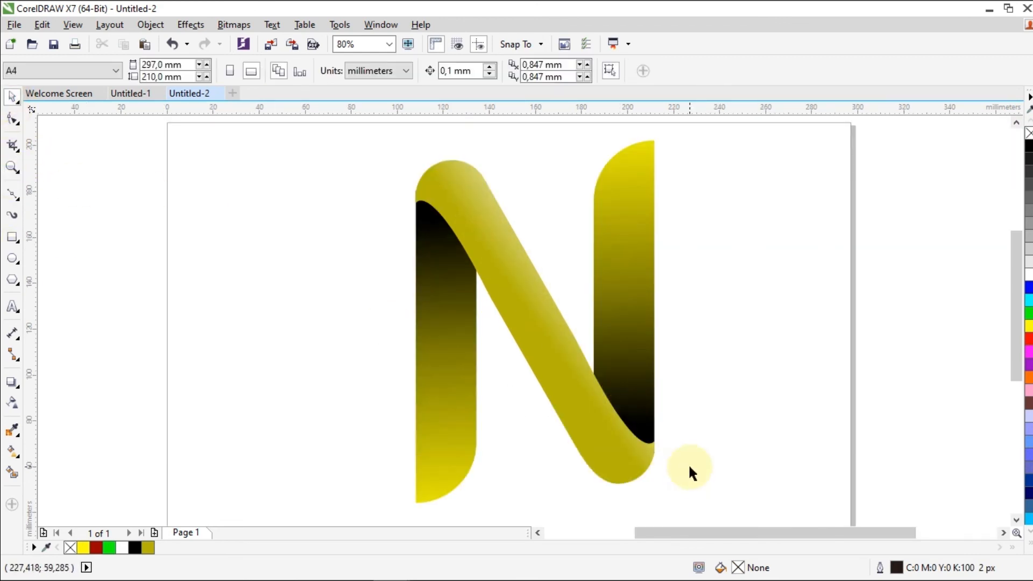
left_click_drag(369, 133, 676, 509)
right_click(533, 325)
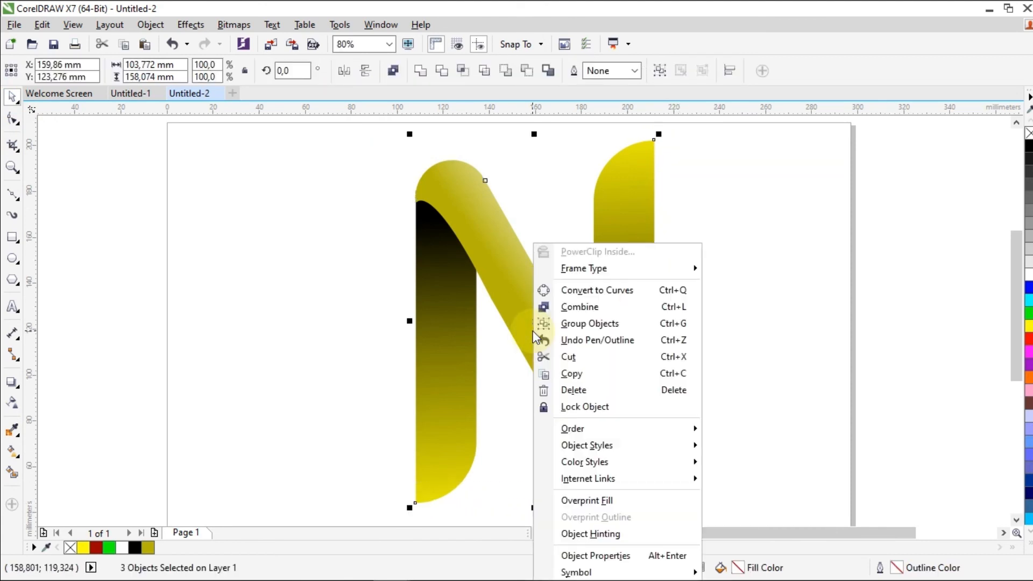
left_click(581, 325)
Step: Scale the grouped letter N down to about 67% and move it closer to the middle of the page
left_click_drag(659, 507, 581, 388)
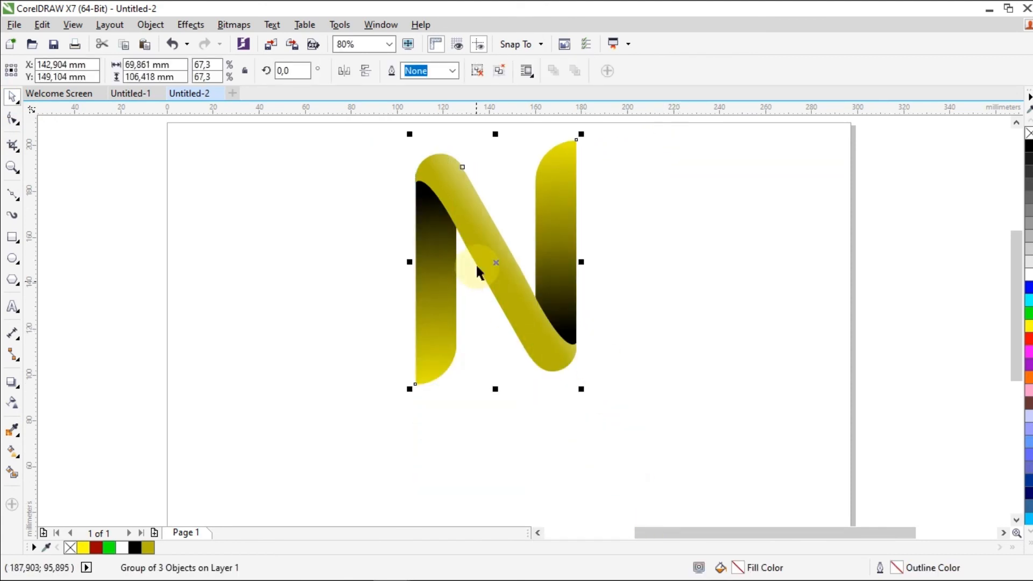
left_click_drag(495, 262, 548, 336)
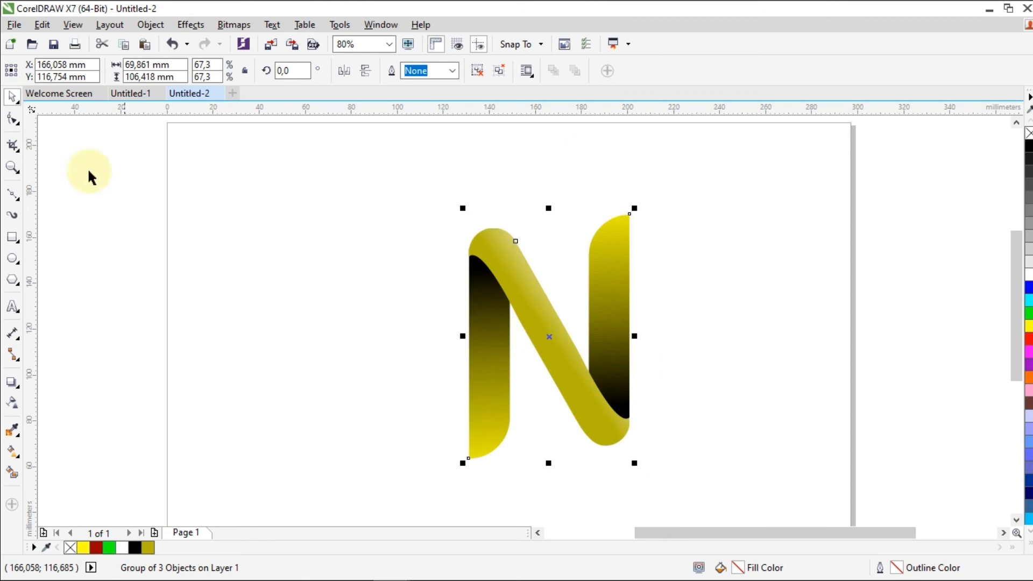
Step: Centre the grouped letter N on the page and enlarge it to about 78 × 119 mm, keeping it centred
left_click(12, 166)
left_click(108, 71)
left_click_drag(351, 196, 705, 455)
left_click(11, 95)
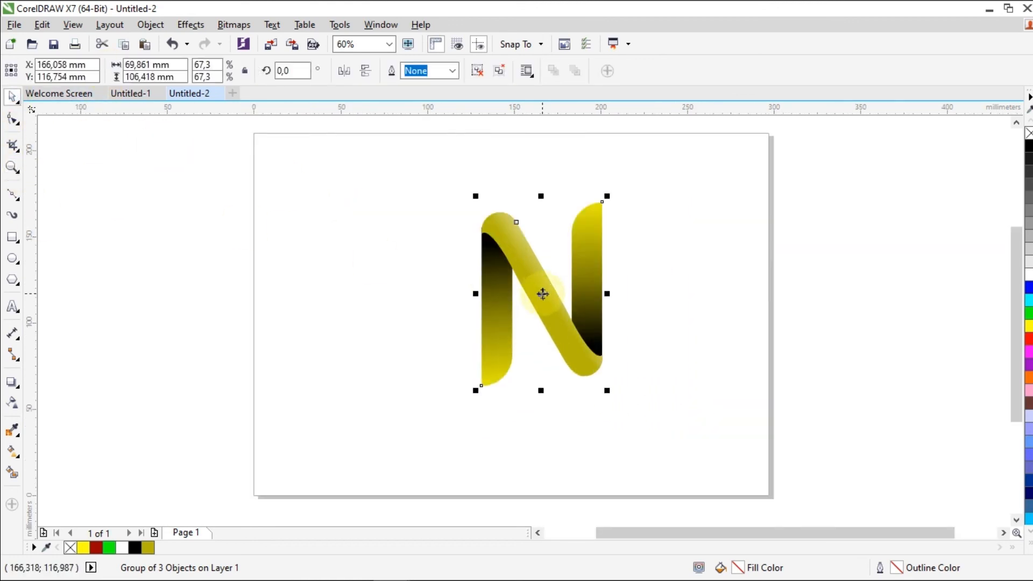
key("p")
left_click_drag(577, 216, 596, 195)
key("p")
left_click(851, 286)
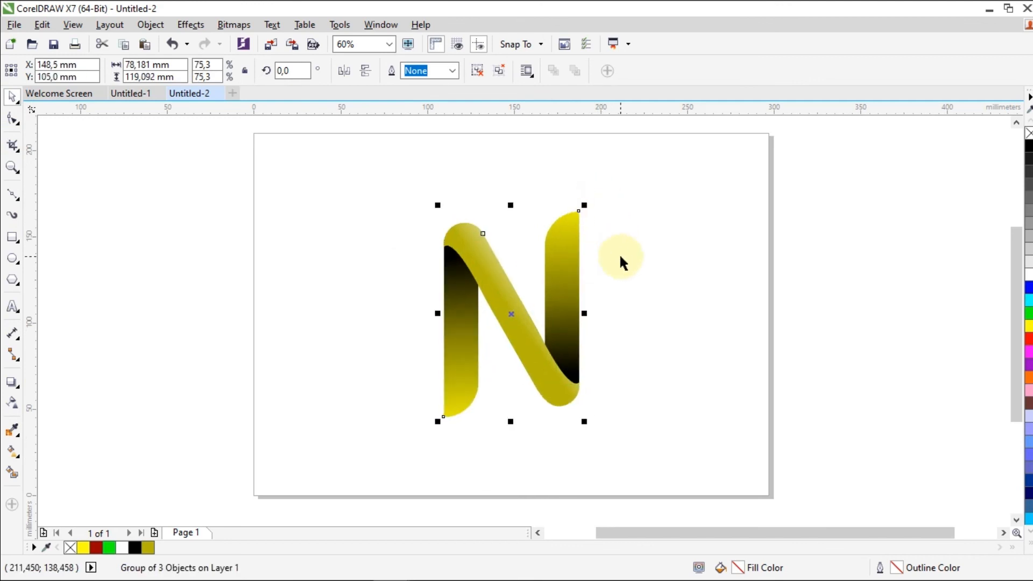